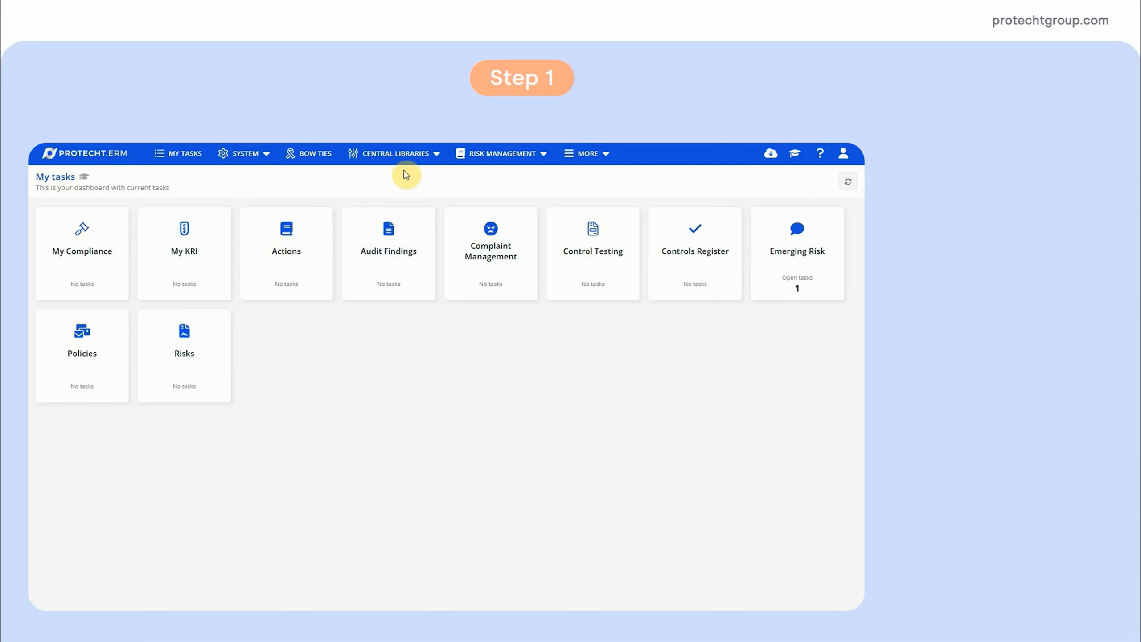
Open the register designer from the Frameworks central library and create a new framework register
{"action": "left_click", "coordinate": [406, 164]}
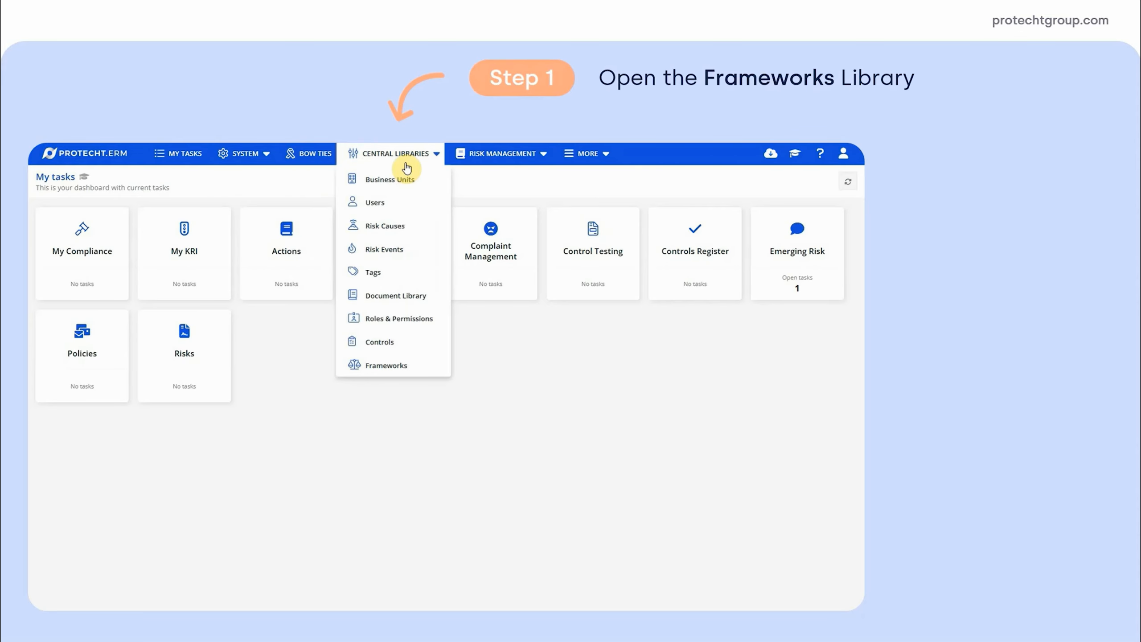
{"action": "left_click", "coordinate": [395, 365]}
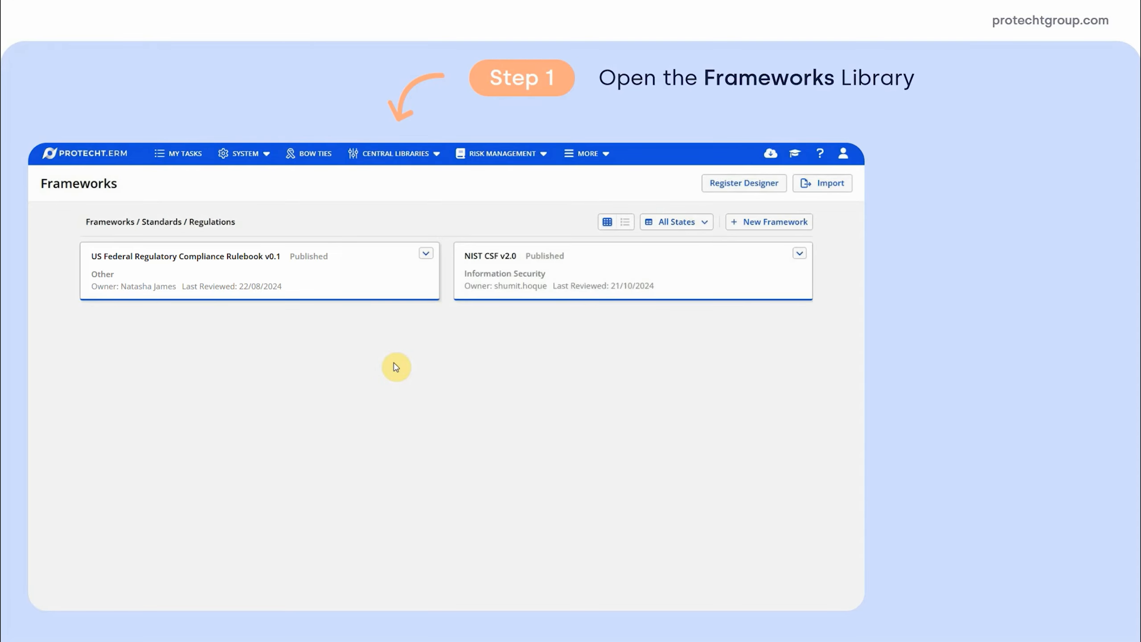
{"action": "left_click", "coordinate": [742, 184]}
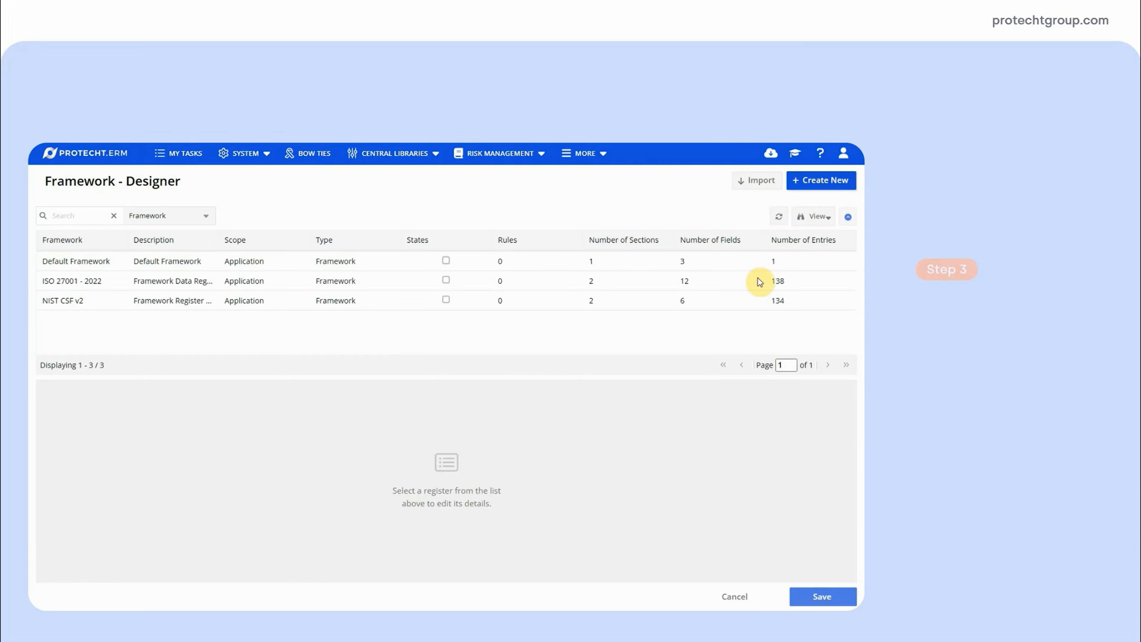
{"action": "left_click", "coordinate": [815, 179]}
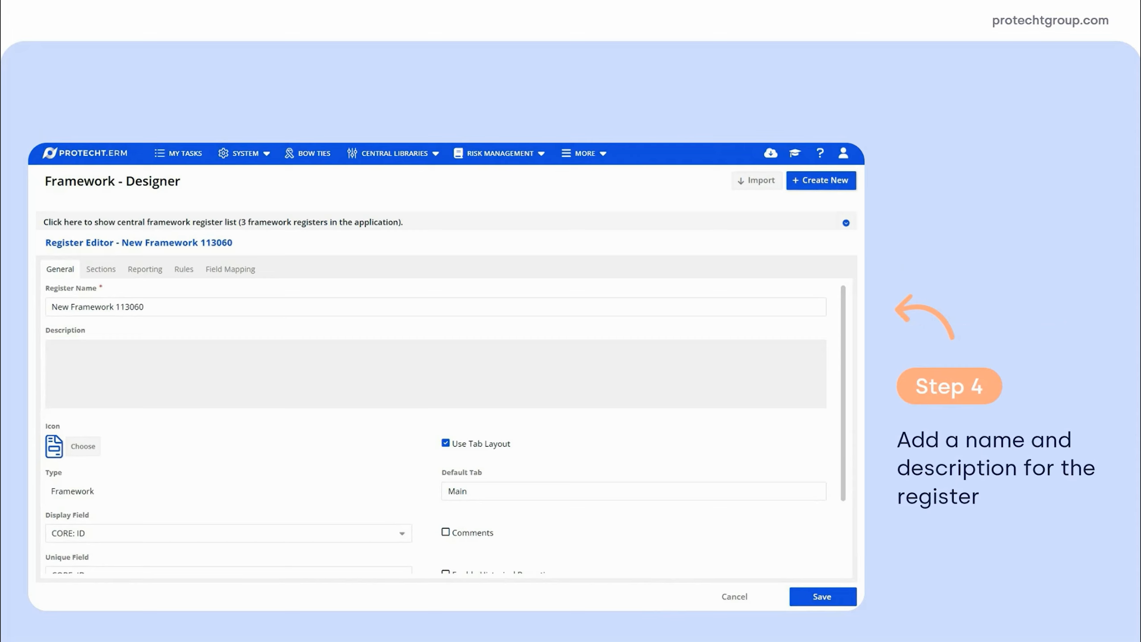
Name the register "ISO 27001 - 2022" and give it the description "Framework Data Register for ISO 27001:2022"
{"action": "left_click_drag", "start_coordinate": [164, 311], "coordinate": [48, 311]}
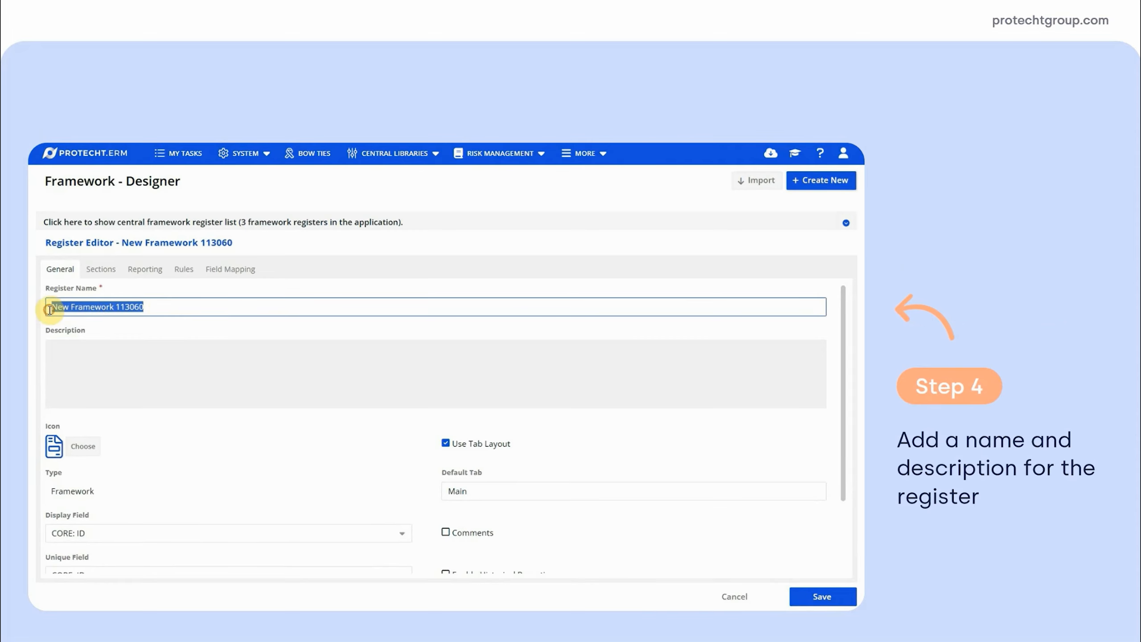
{"action": "type", "text": "ISO 27001 - 2022"}
{"action": "left_click", "coordinate": [135, 377]}
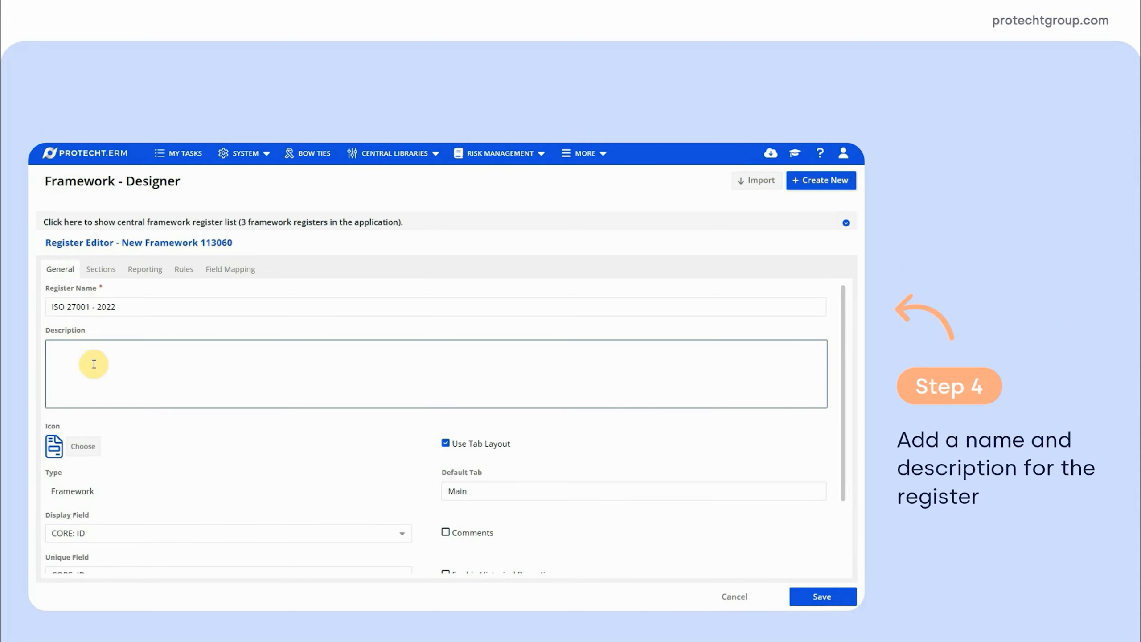
{"action": "type", "text": "Framework Data Register for ISO 27001:2022"}
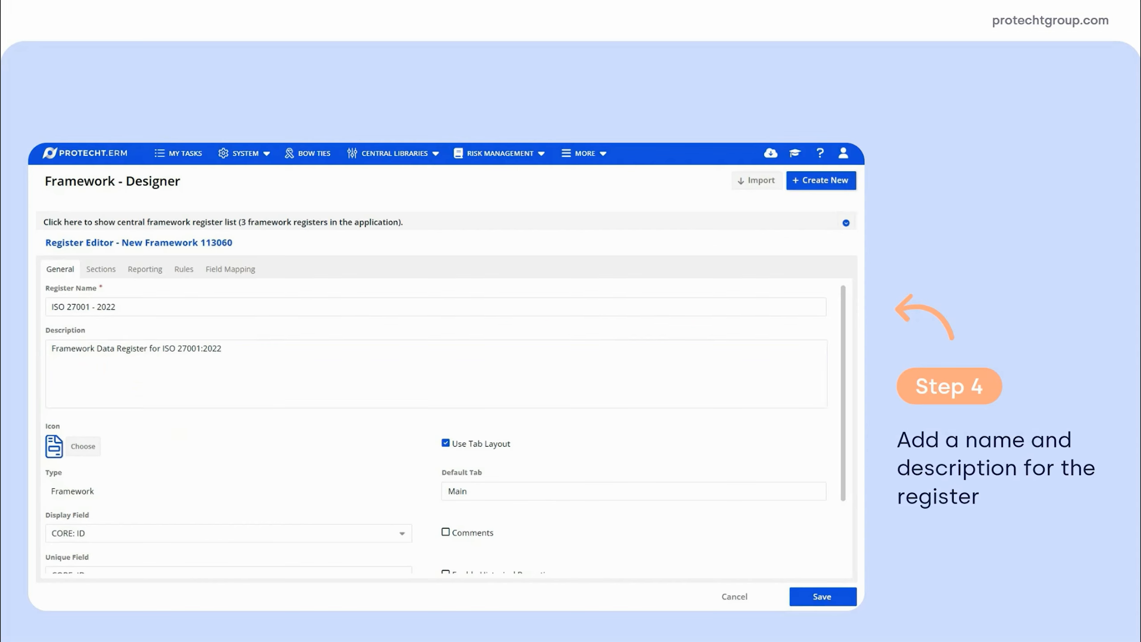
Create a section named "ISO27001 - Details" with the description "Details fields for the requirement, including mandatory fields for mapping."
{"action": "left_click", "coordinate": [102, 270]}
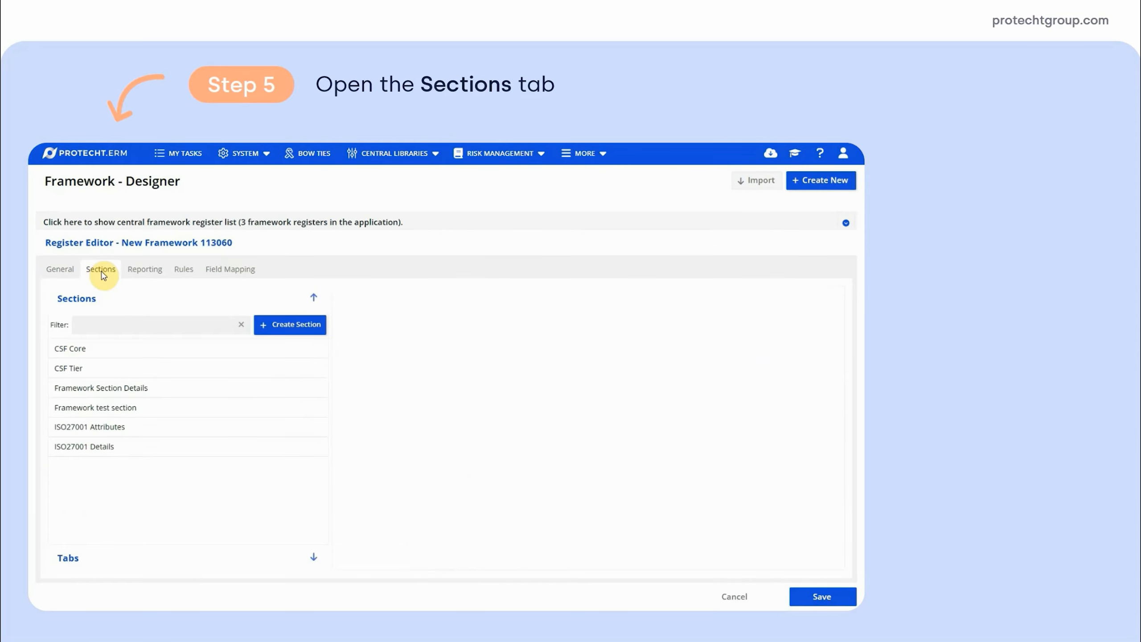
{"action": "left_click", "coordinate": [280, 329]}
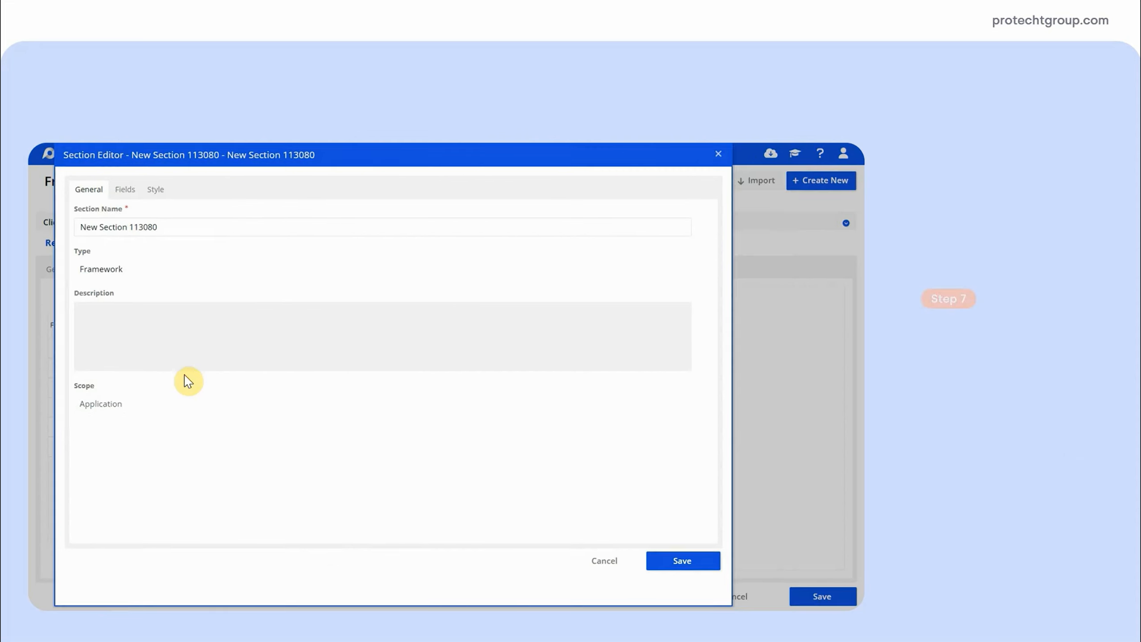
{"action": "left_click_drag", "start_coordinate": [160, 226], "coordinate": [68, 230]}
{"action": "type", "text": "ISO27001 - Details"}
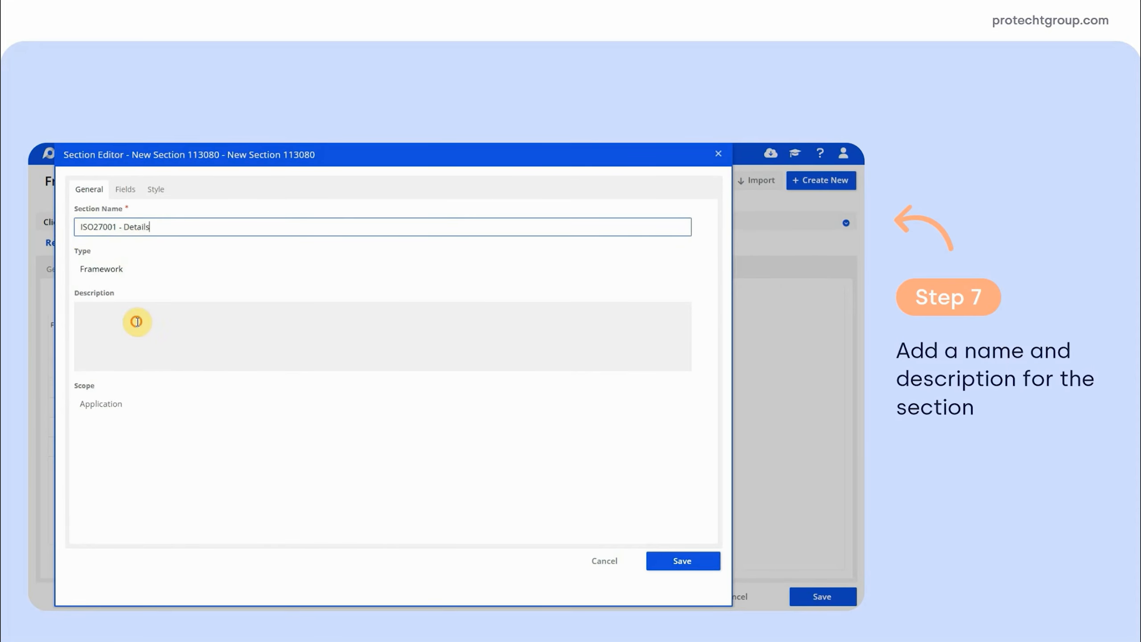
{"action": "left_click", "coordinate": [137, 321]}
{"action": "type", "text": "Details fields for the requirement, including mandatory fields for mapping."}
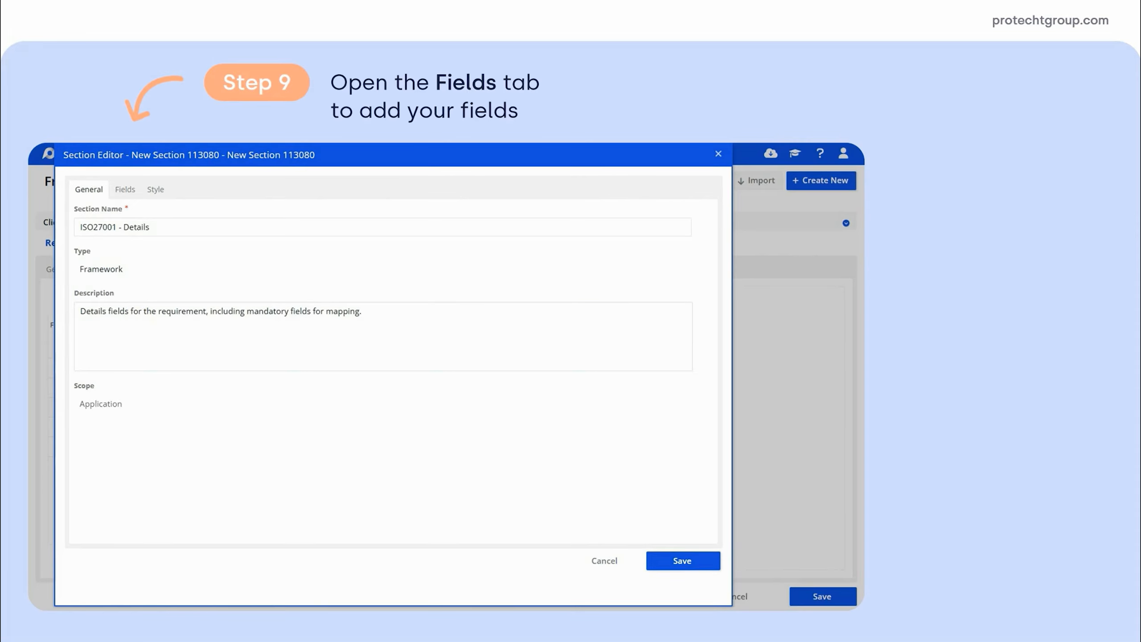
Add a Single-line Text field named "Control Title" to the section's left column, with the empty message "Short name of the control"
{"action": "left_click", "coordinate": [126, 192]}
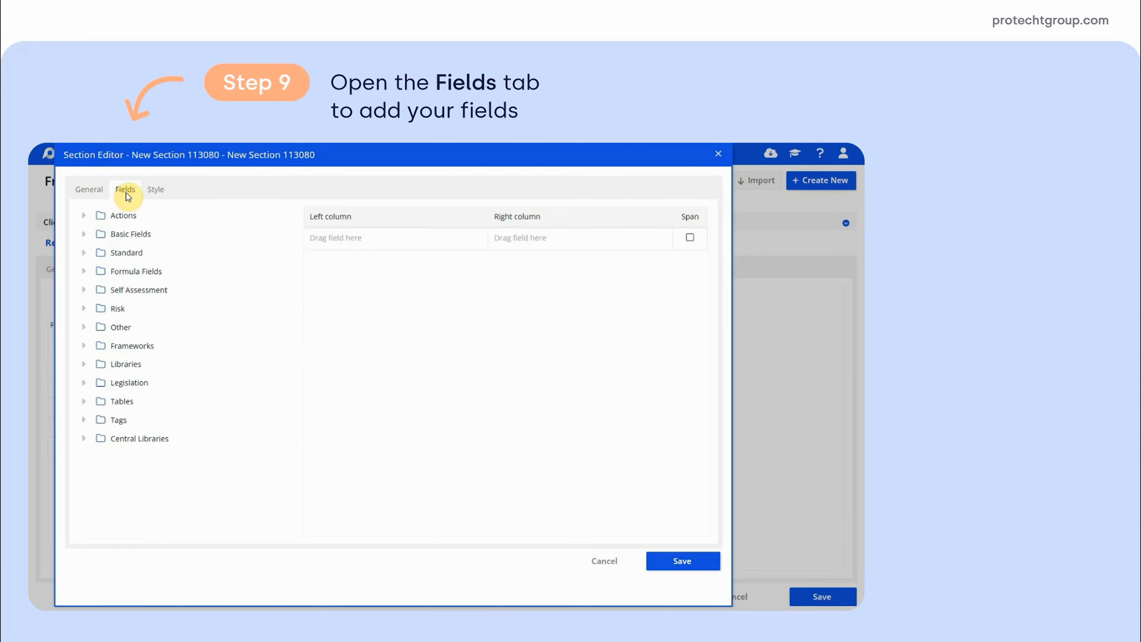
{"action": "left_click", "coordinate": [84, 235]}
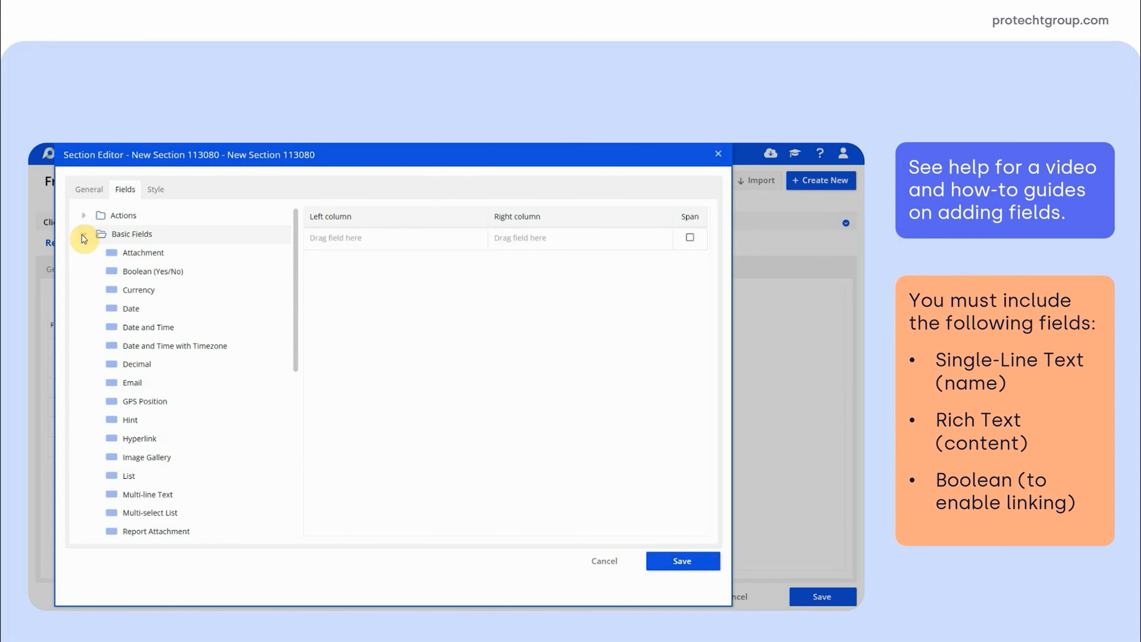
{"action": "scroll", "coordinate": [94, 265], "scroll_direction": "down", "scroll_amount": 5}
{"action": "left_click_drag", "start_coordinate": [128, 336], "coordinate": [344, 245]}
{"action": "type", "text": "Control Title"}
{"action": "left_click", "coordinate": [279, 450]}
{"action": "type", "text": "Short name of the control"}
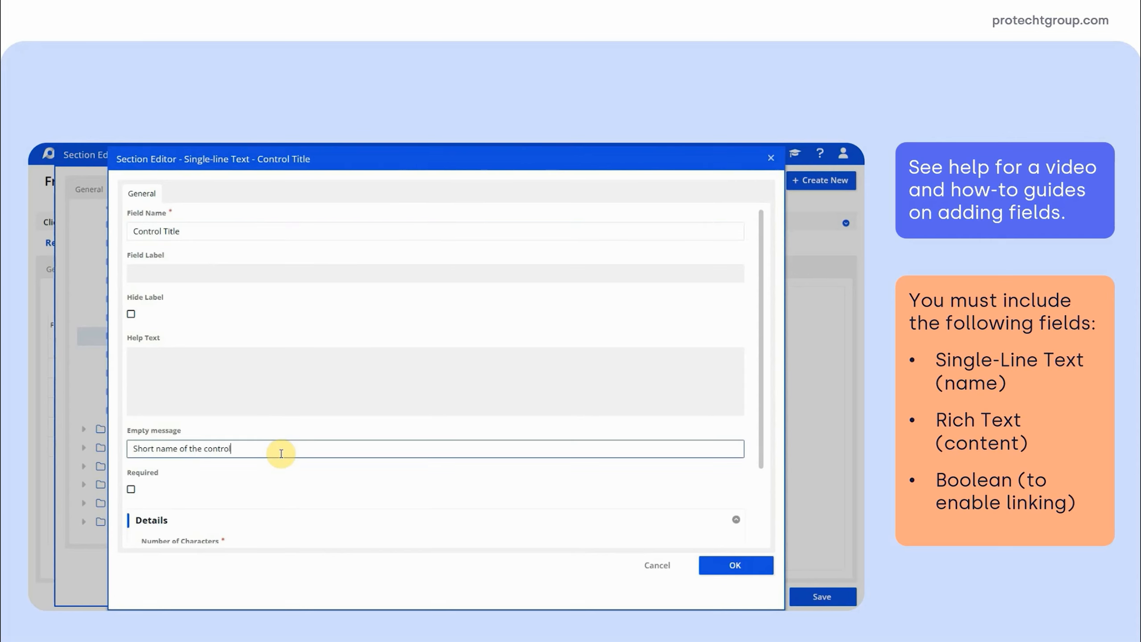
Make the Control Title field required, fill in its number of characters and confirm the field
{"action": "left_click", "coordinate": [130, 489]}
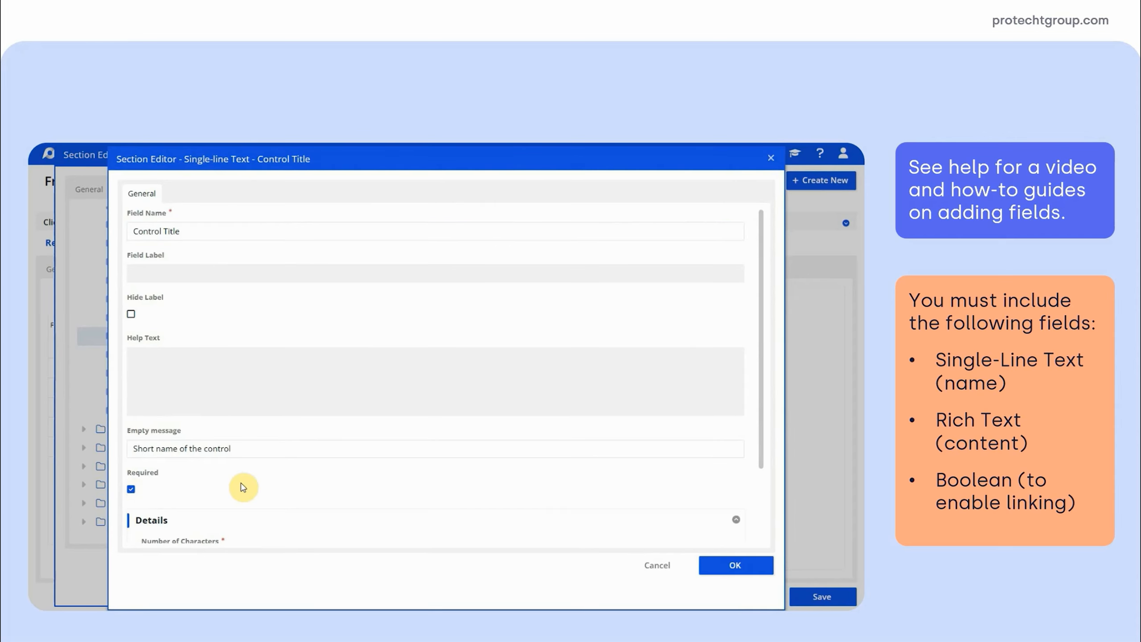
{"action": "scroll", "coordinate": [242, 488], "scroll_direction": "down", "scroll_amount": 1}
{"action": "scroll", "coordinate": [243, 487], "scroll_direction": "down", "scroll_amount": 1}
{"action": "left_click", "coordinate": [241, 468]}
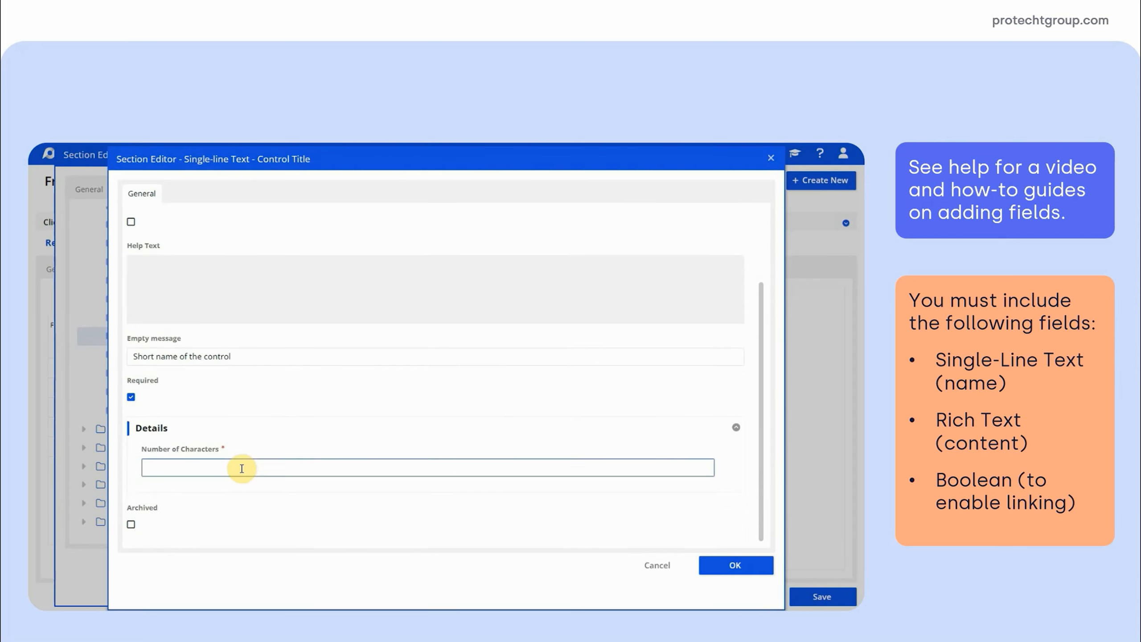
{"action": "left_click", "coordinate": [719, 570]}
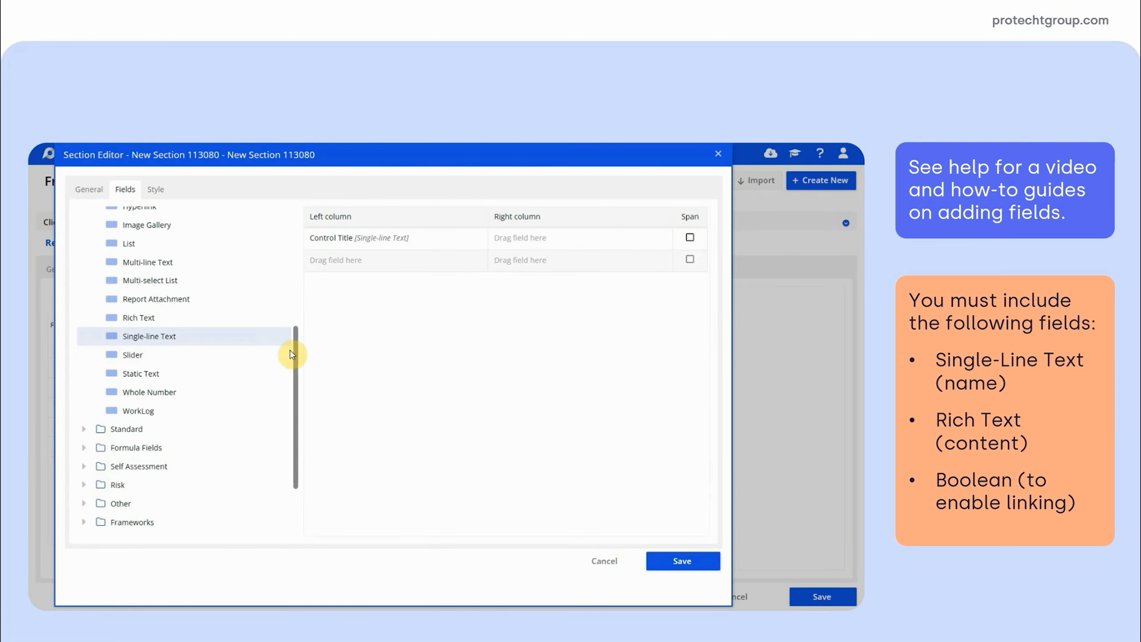
Add a Boolean (Yes/No) field named "Enable linking to this field?" in the right column beside Control Title
{"action": "scroll", "coordinate": [294, 346], "scroll_direction": "up", "scroll_amount": 1}
{"action": "left_click_drag", "start_coordinate": [294, 346], "coordinate": [288, 238]}
{"action": "left_click_drag", "start_coordinate": [124, 271], "coordinate": [520, 240]}
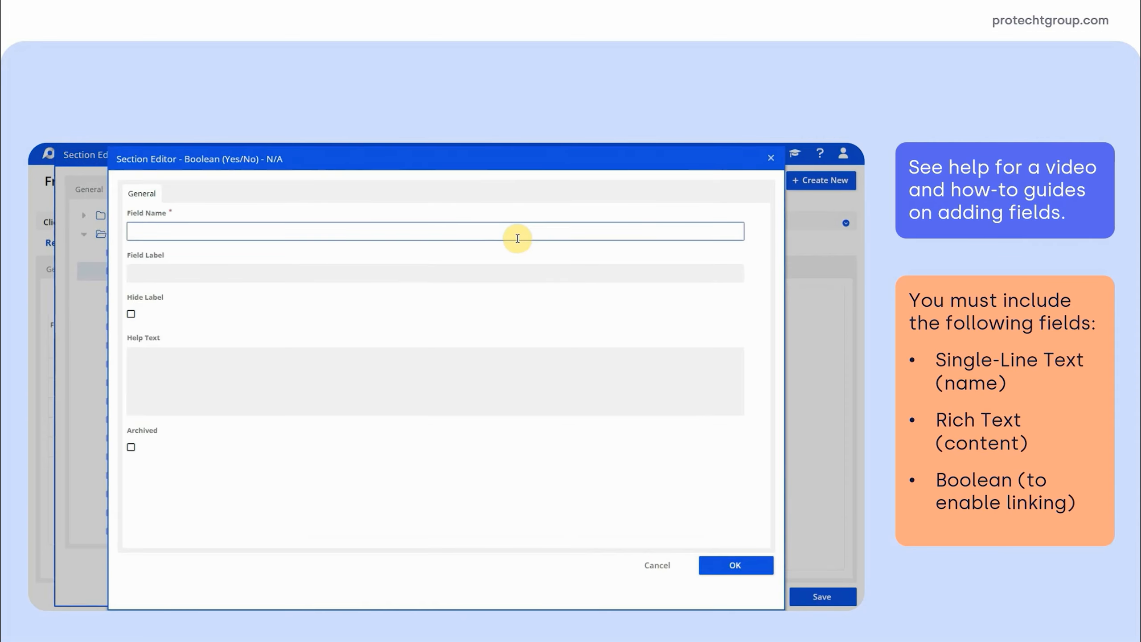
{"action": "type", "text": "Enable linking to this field?"}
{"action": "left_click", "coordinate": [710, 565]}
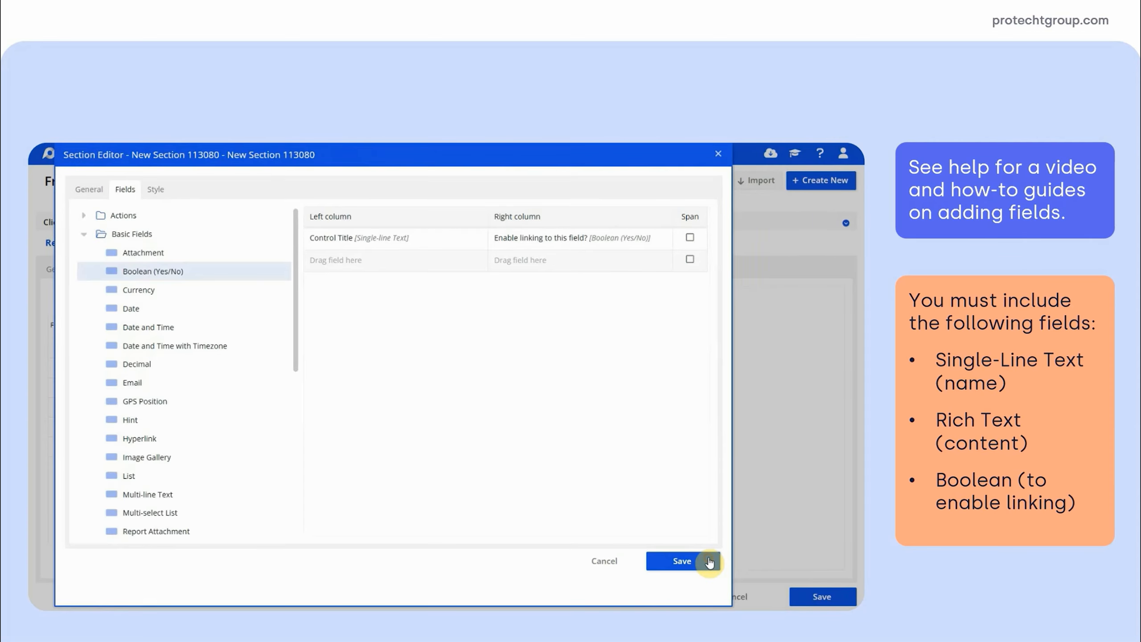
Add a Rich Text field named "Guidance" below the Control field, with the help text "How the control should be implemented"
{"action": "left_click_drag", "start_coordinate": [293, 255], "coordinate": [293, 301]}
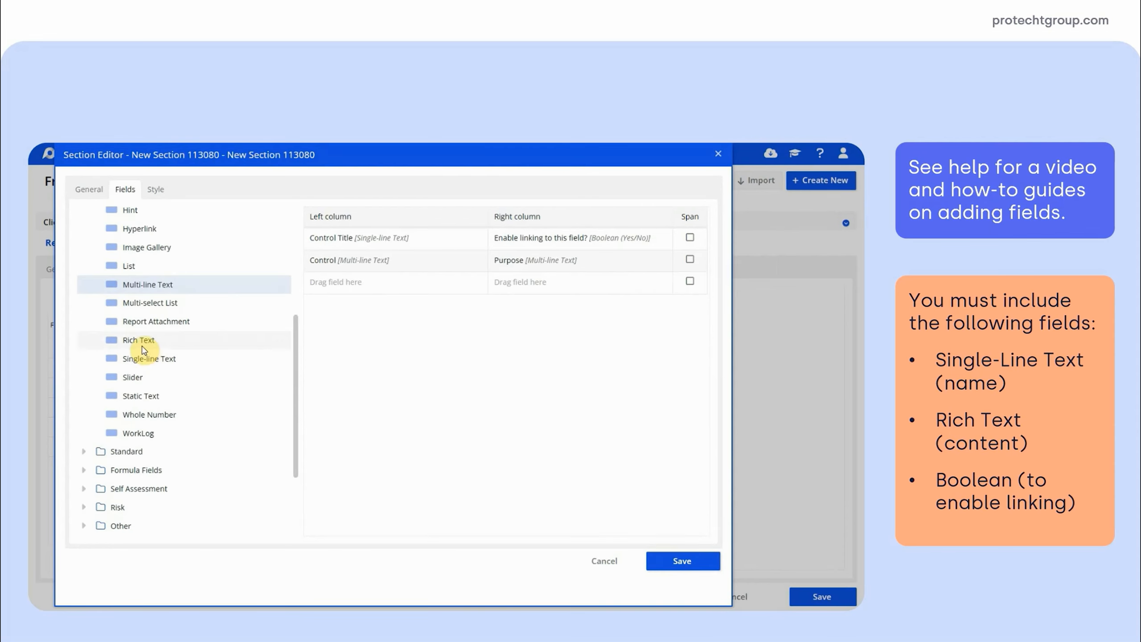
{"action": "left_click_drag", "start_coordinate": [137, 340], "coordinate": [331, 283]}
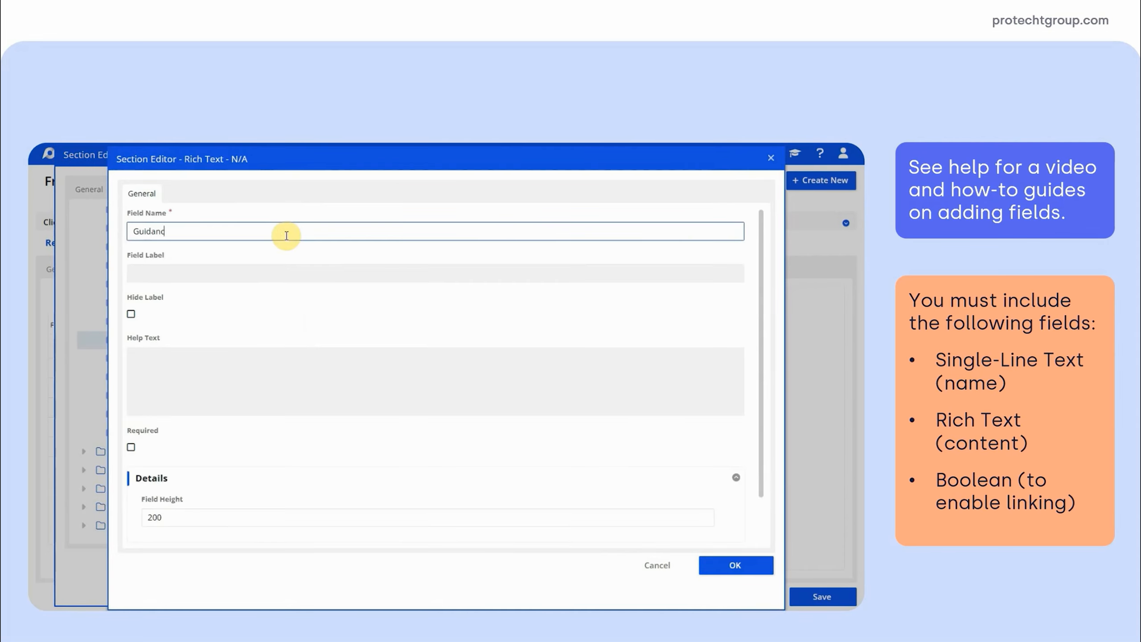
{"action": "left_click", "coordinate": [179, 380]}
{"action": "type", "text": "How the control should be implemented"}
{"action": "scroll", "coordinate": [198, 422], "scroll_direction": "down", "scroll_amount": 1}
{"action": "left_click", "coordinate": [152, 466]}
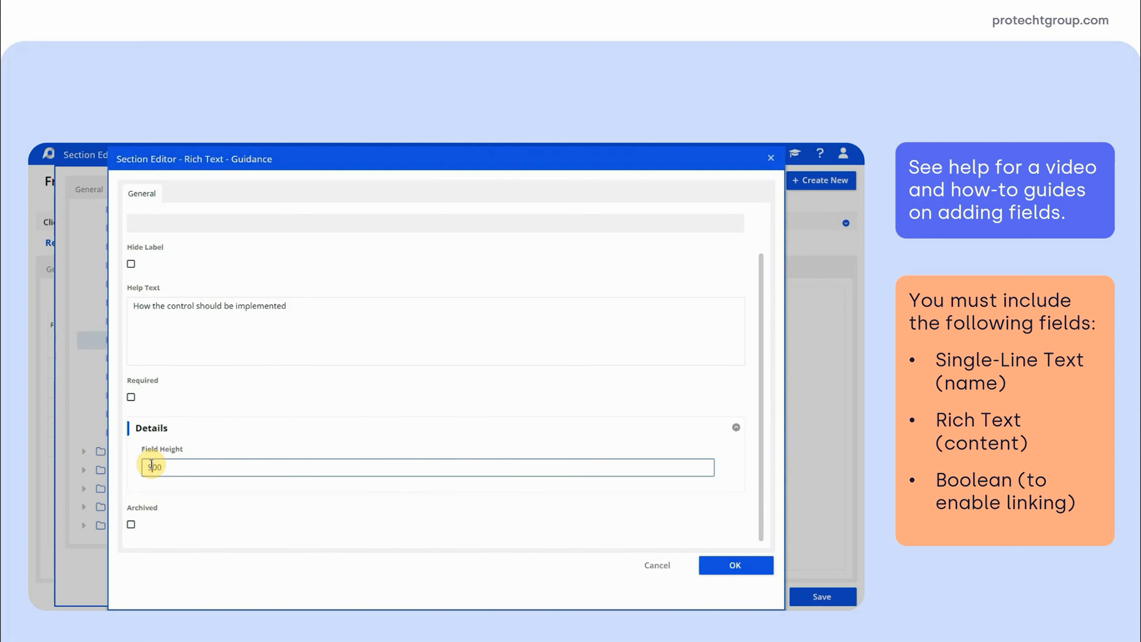
{"action": "left_click", "coordinate": [749, 565]}
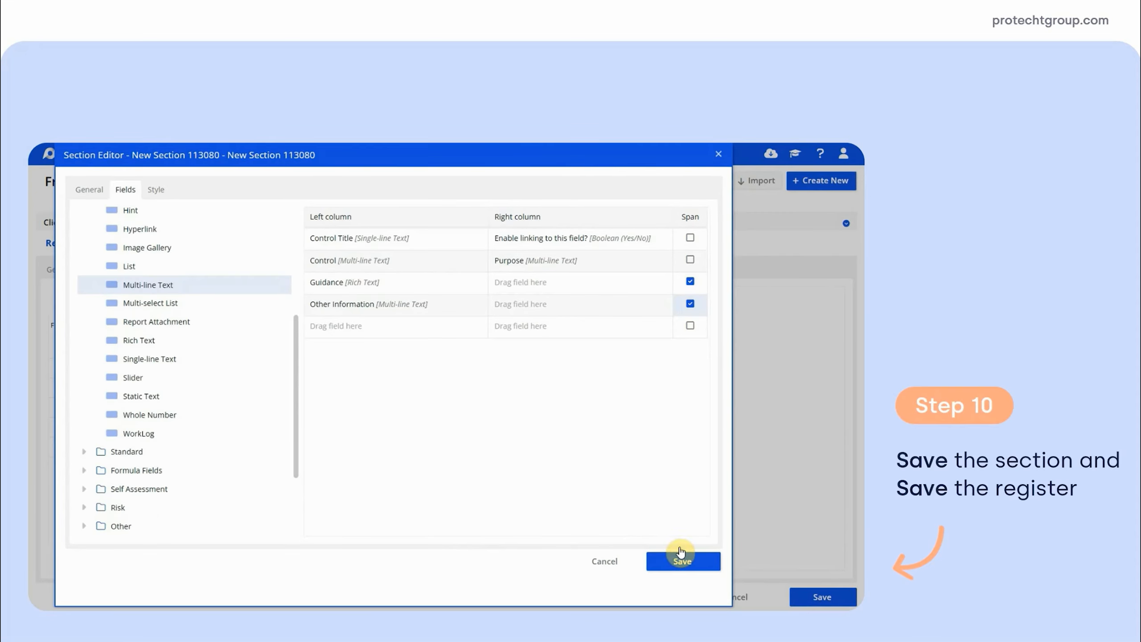
Save the ISO27001 - Details section and the framework register
{"action": "left_click", "coordinate": [692, 564]}
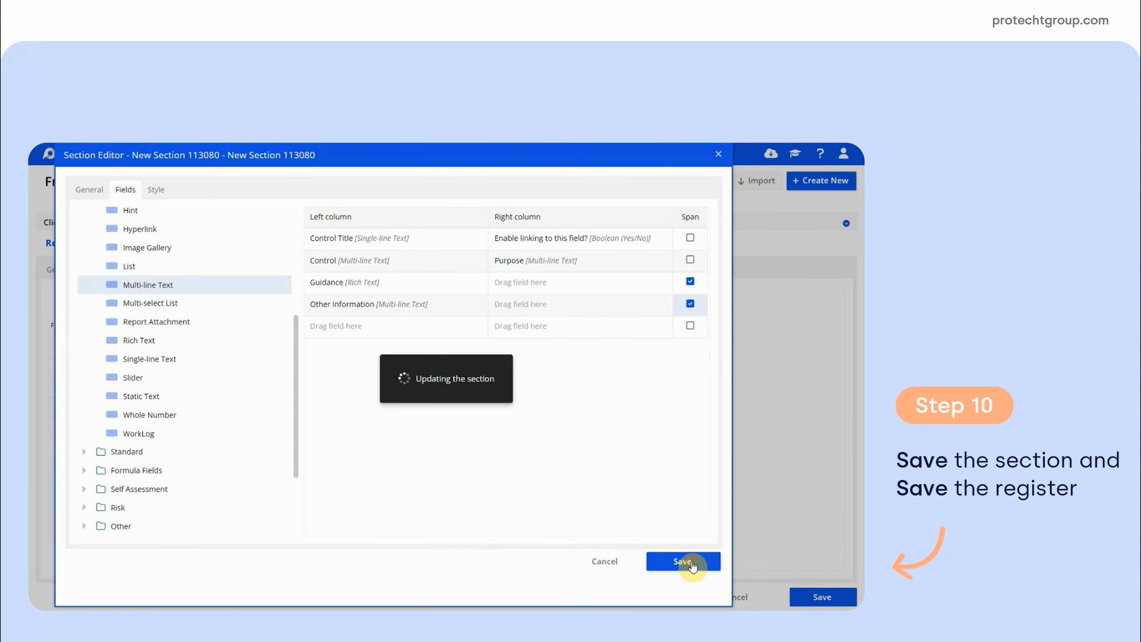
{"action": "left_click", "coordinate": [812, 595]}
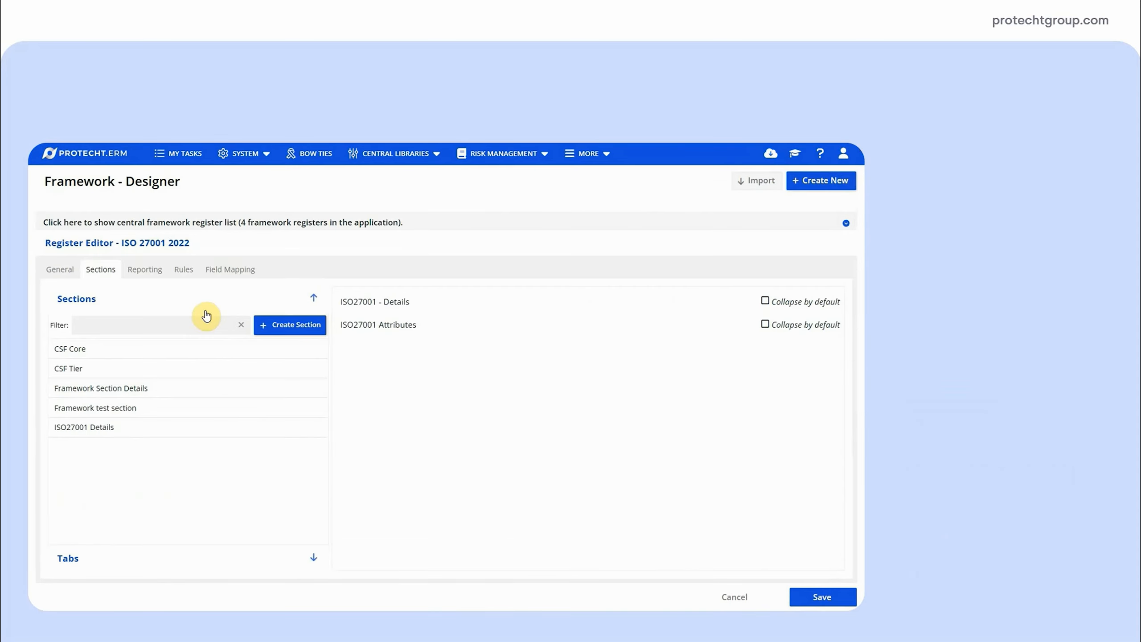
Start a new field mapping for the ISO 27001 2022 register with Framework as the mapping criteria
{"action": "left_click", "coordinate": [218, 278]}
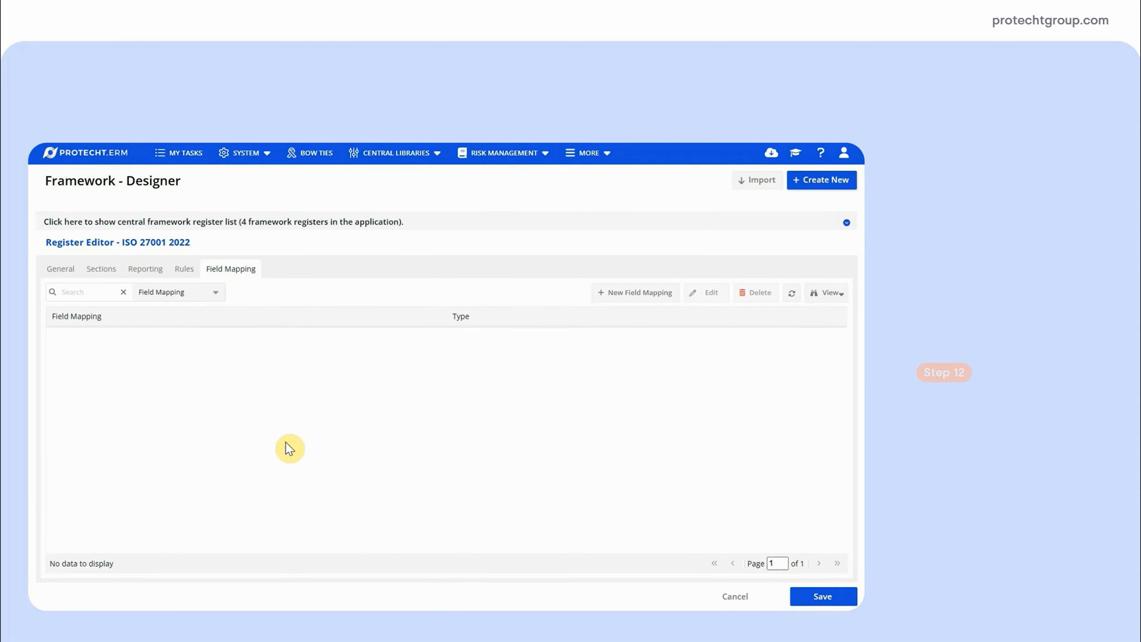
{"action": "left_click", "coordinate": [640, 293]}
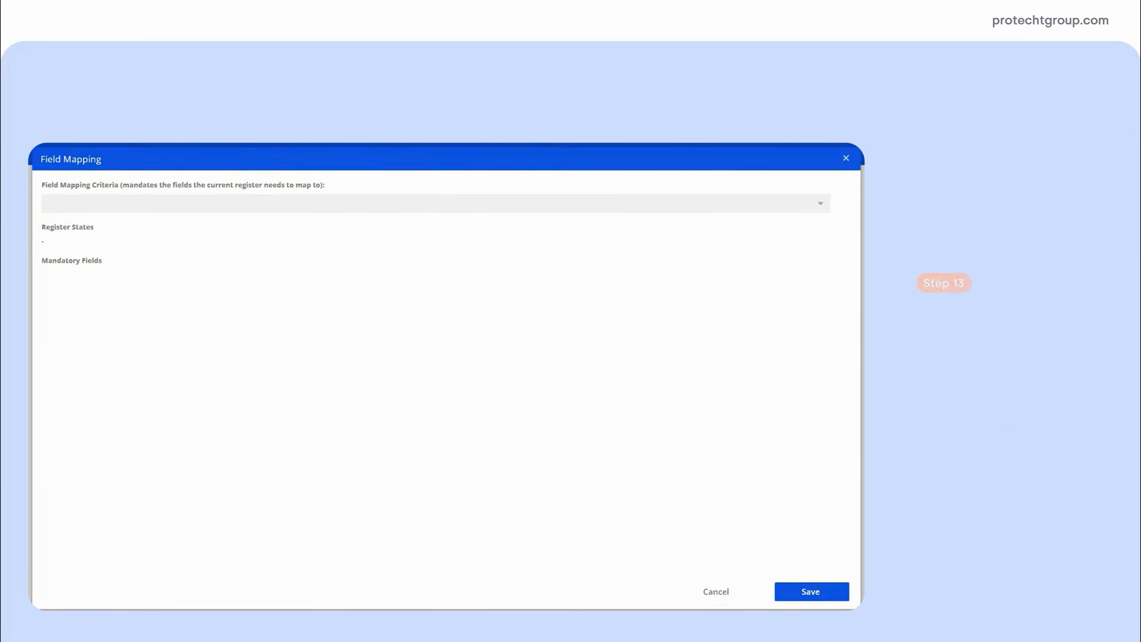
{"action": "left_click", "coordinate": [818, 203]}
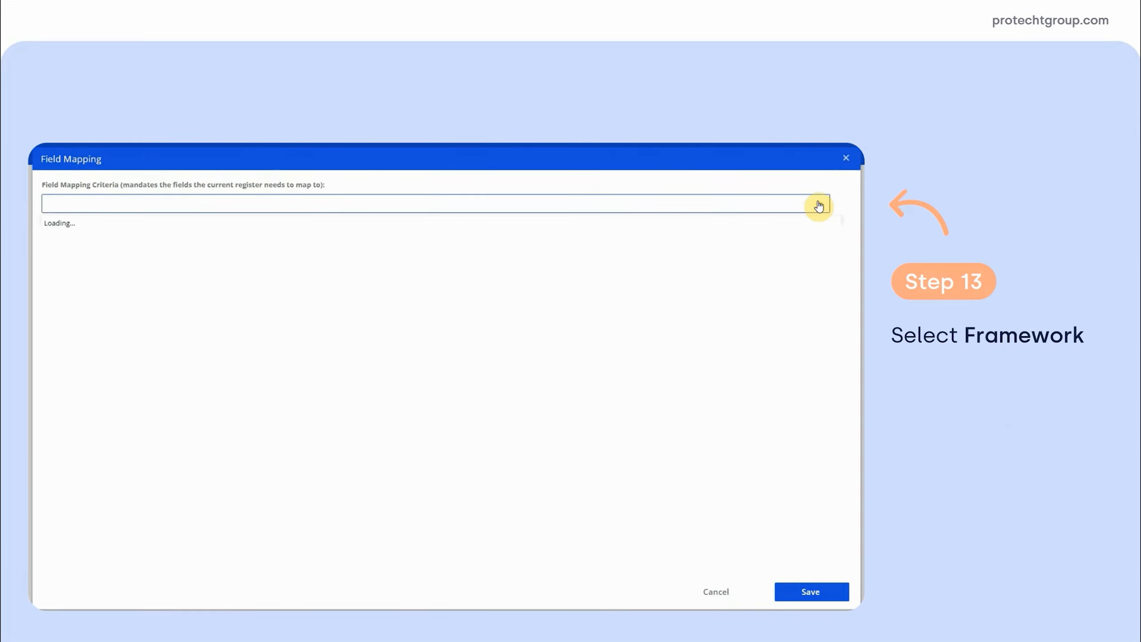
{"action": "left_click_drag", "start_coordinate": [839, 224], "coordinate": [847, 310]}
{"action": "left_click", "coordinate": [118, 358]}
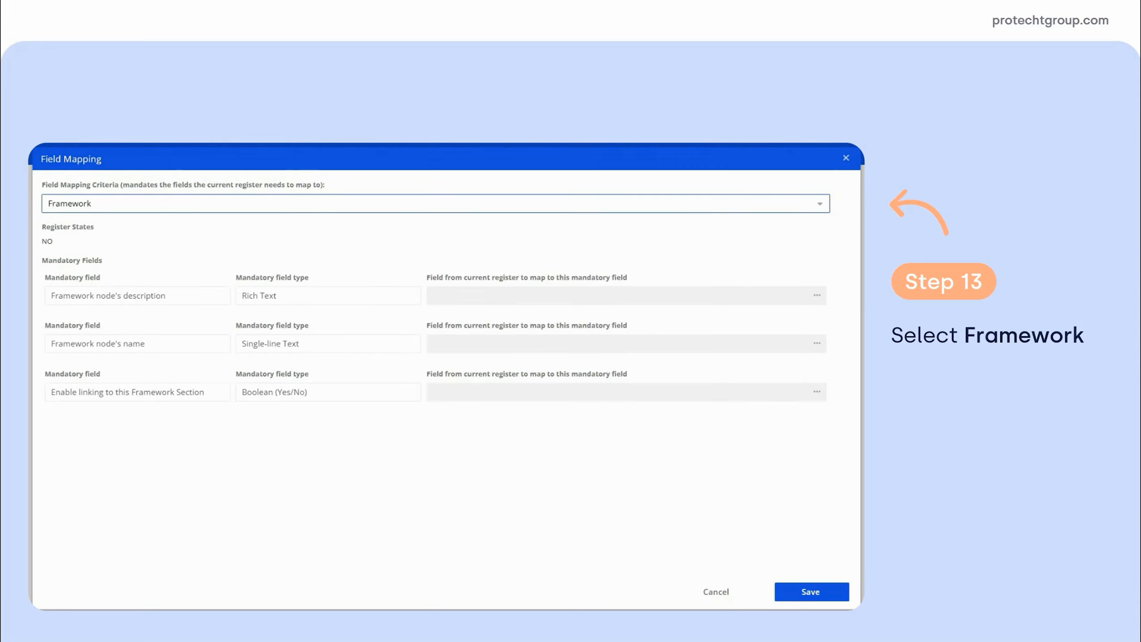
Map the framework node's description to the Guidance field and the node's name to the Control Title field
{"action": "left_click", "coordinate": [816, 295]}
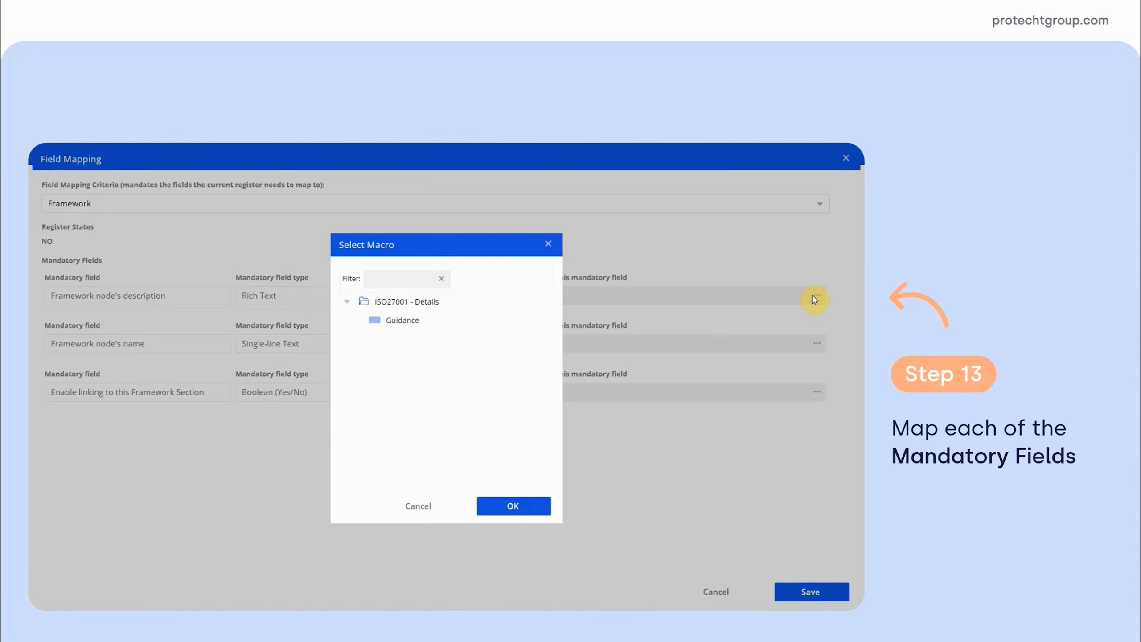
{"action": "left_click", "coordinate": [404, 322]}
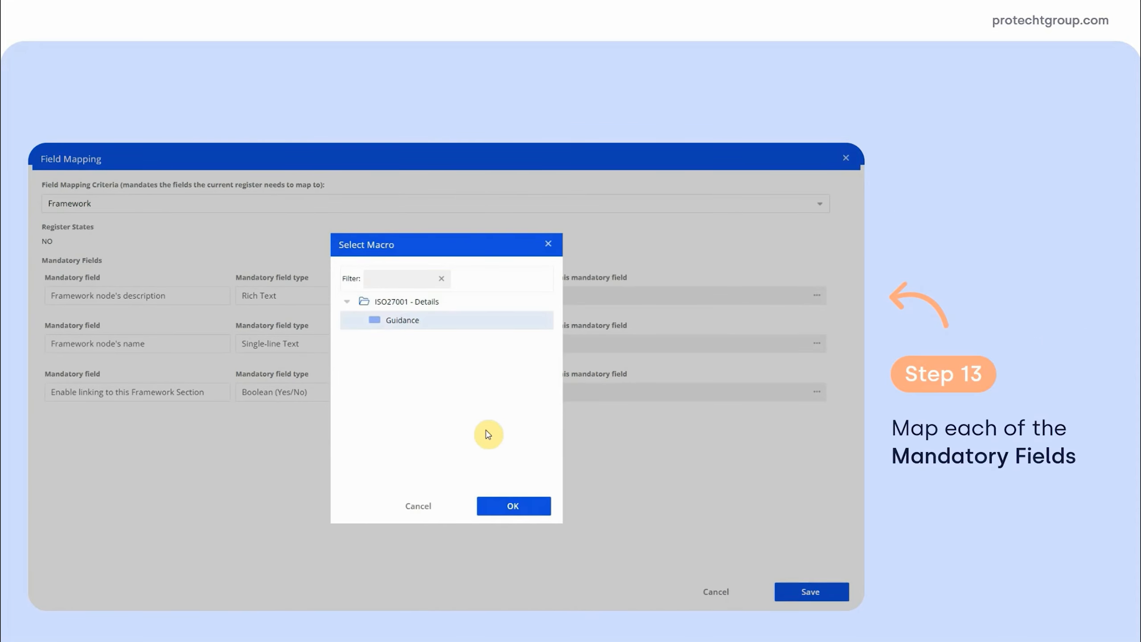
{"action": "left_click", "coordinate": [511, 506]}
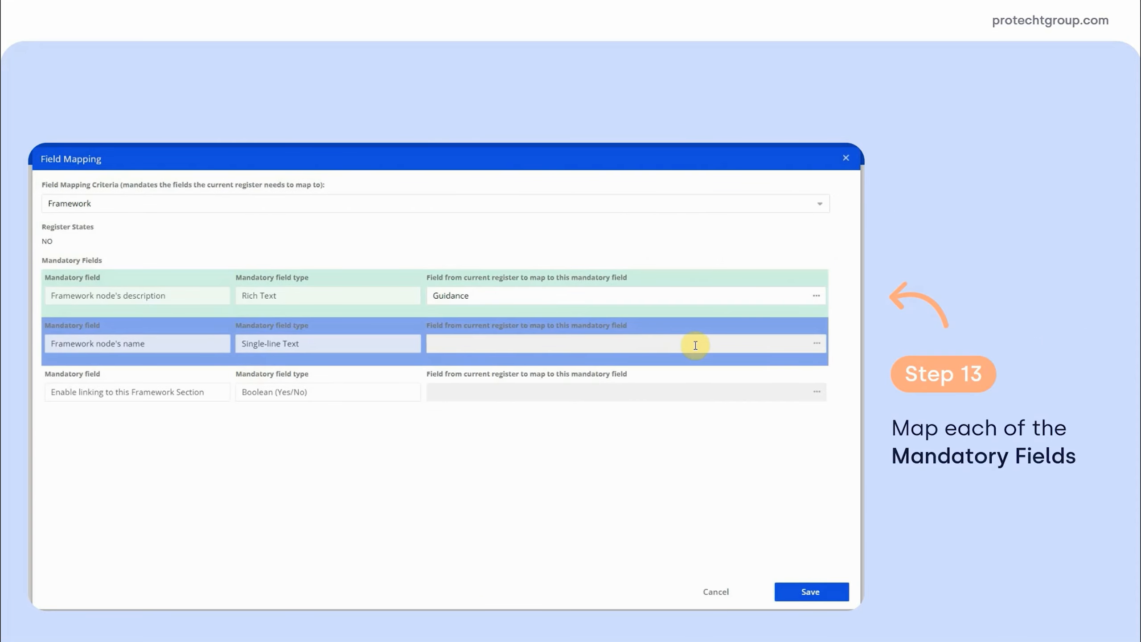
{"action": "left_click", "coordinate": [816, 343]}
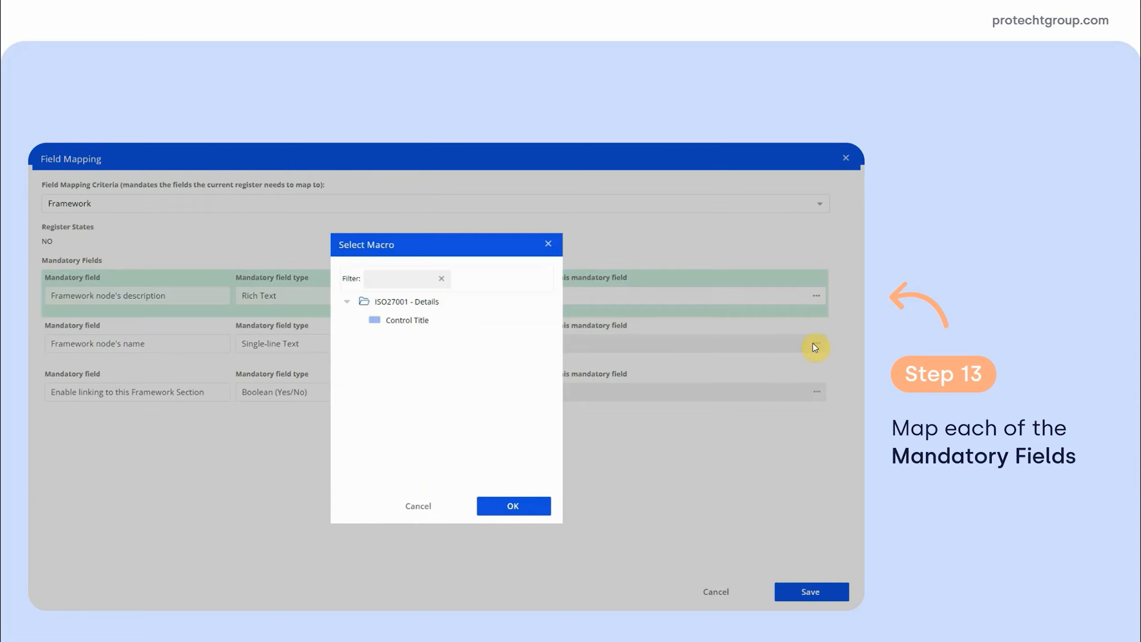
{"action": "left_click", "coordinate": [405, 320]}
{"action": "left_click", "coordinate": [516, 506]}
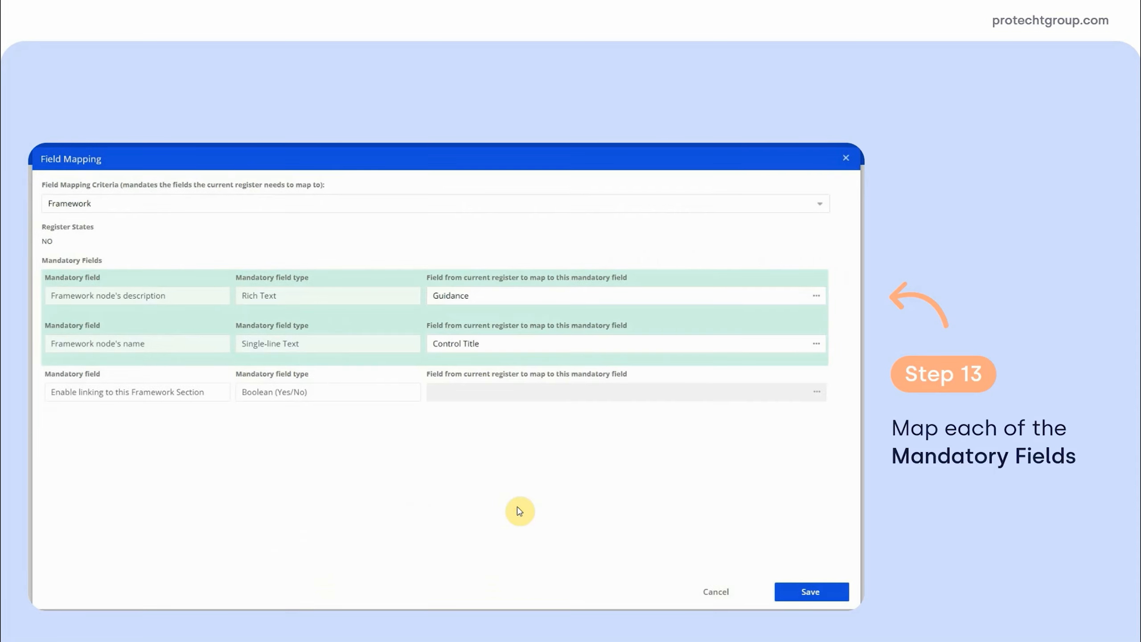
Map "Enable linking to this Framework Section" to the "Enable linking to this field?" field and save the mapping
{"action": "left_click", "coordinate": [515, 393]}
{"action": "left_click", "coordinate": [490, 321]}
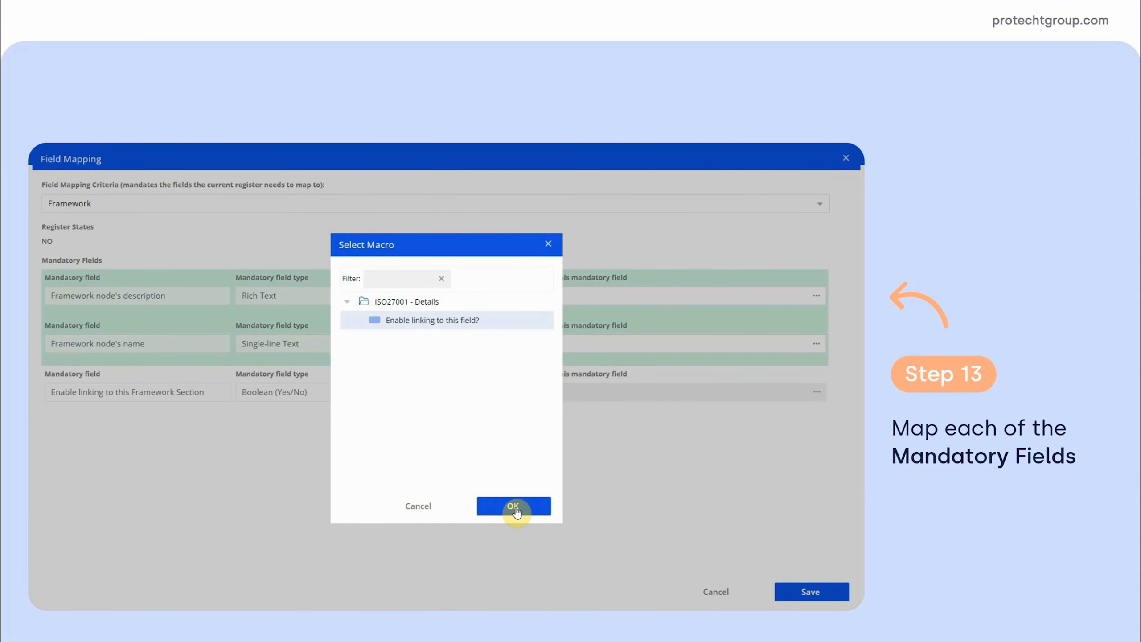
{"action": "left_click", "coordinate": [516, 509]}
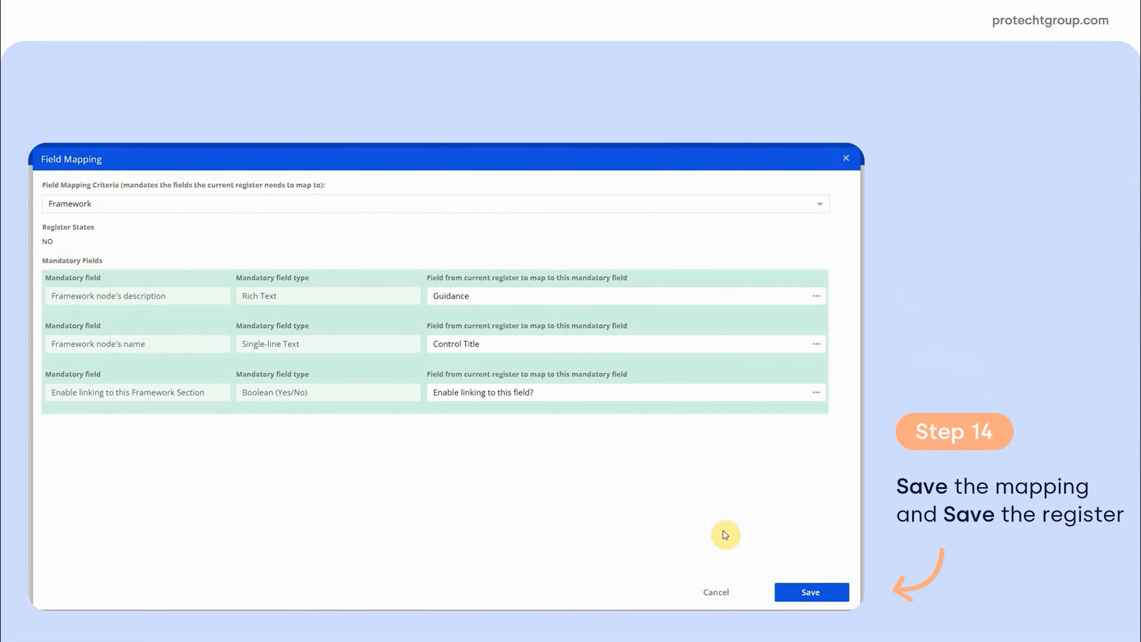
{"action": "left_click", "coordinate": [799, 595]}
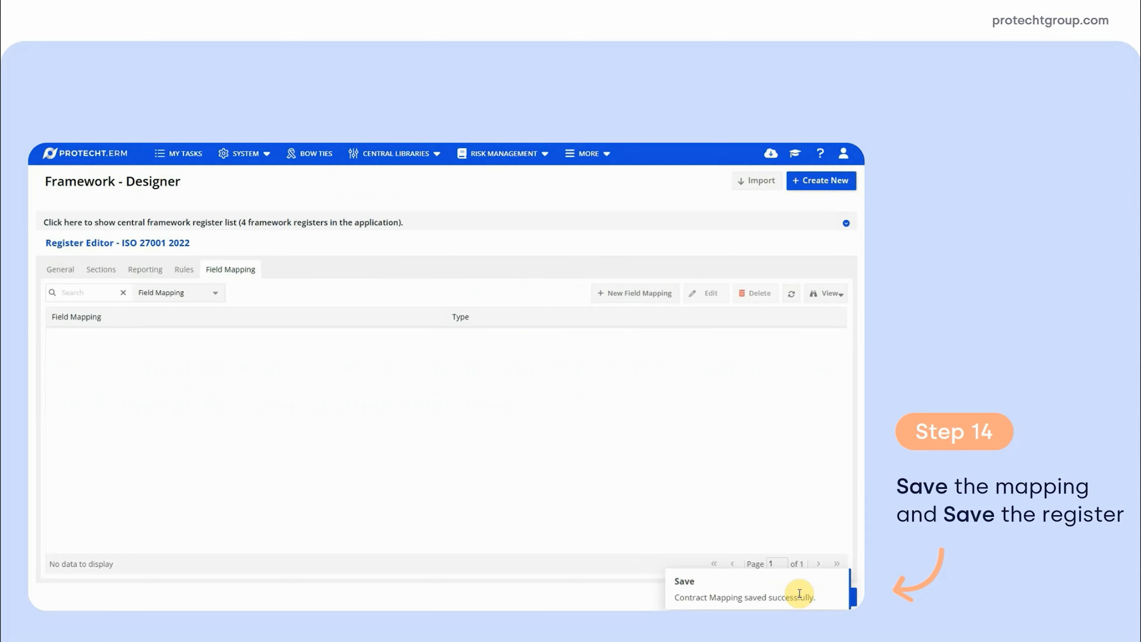
Save the ISO 27001 2022 register and start a new framework in the Frameworks library
{"action": "left_click", "coordinate": [803, 601]}
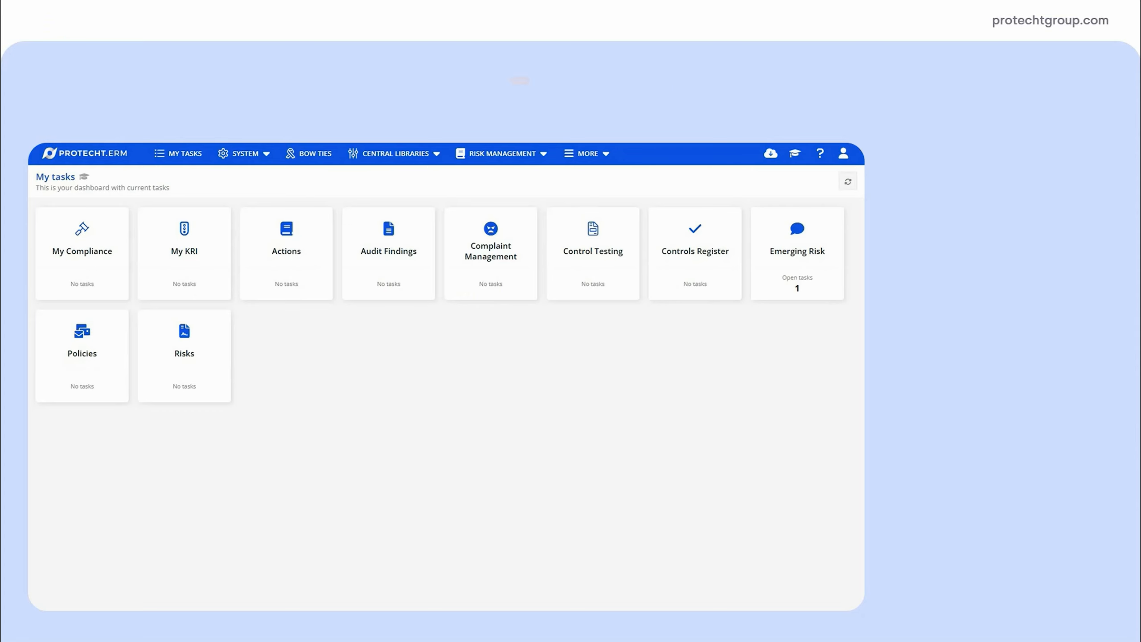
{"action": "left_click", "coordinate": [395, 154]}
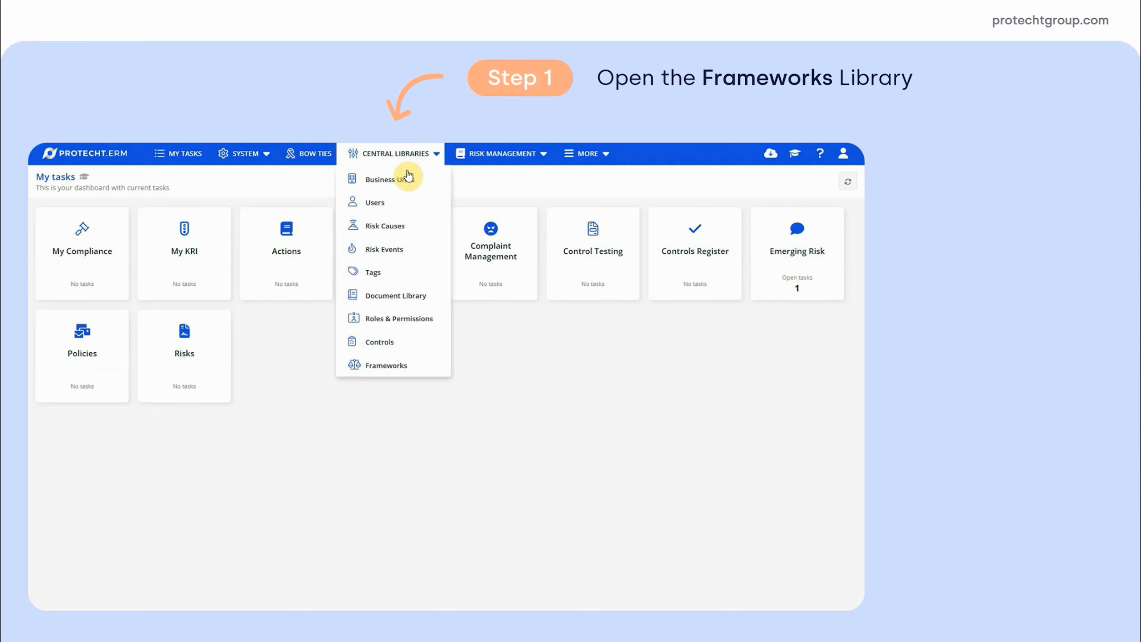
{"action": "left_click", "coordinate": [393, 364]}
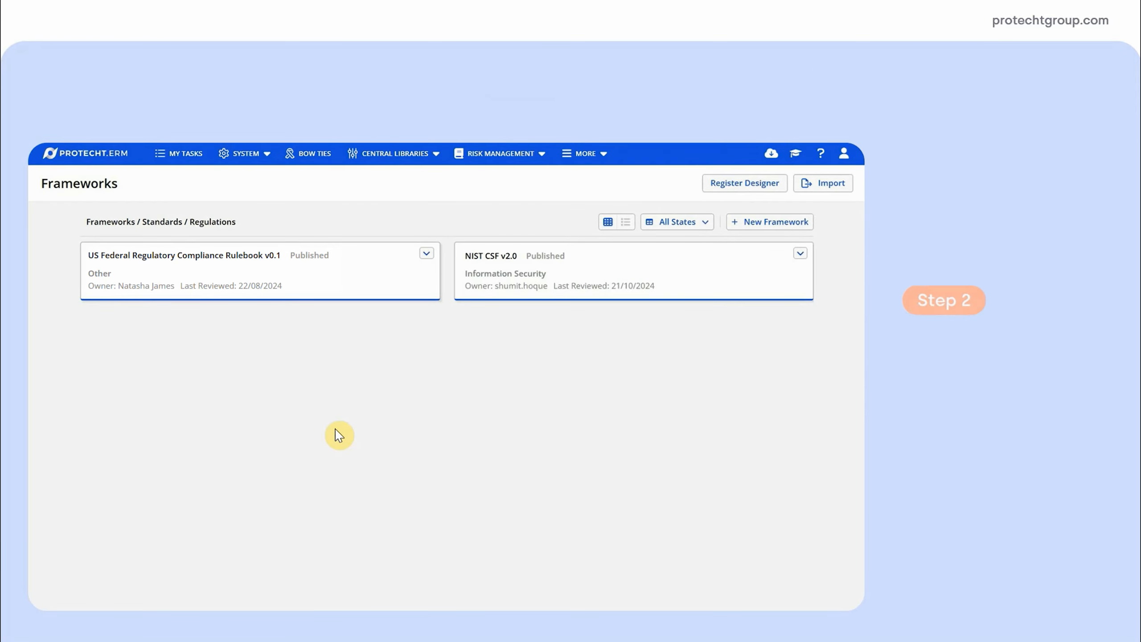
{"action": "left_click", "coordinate": [789, 231]}
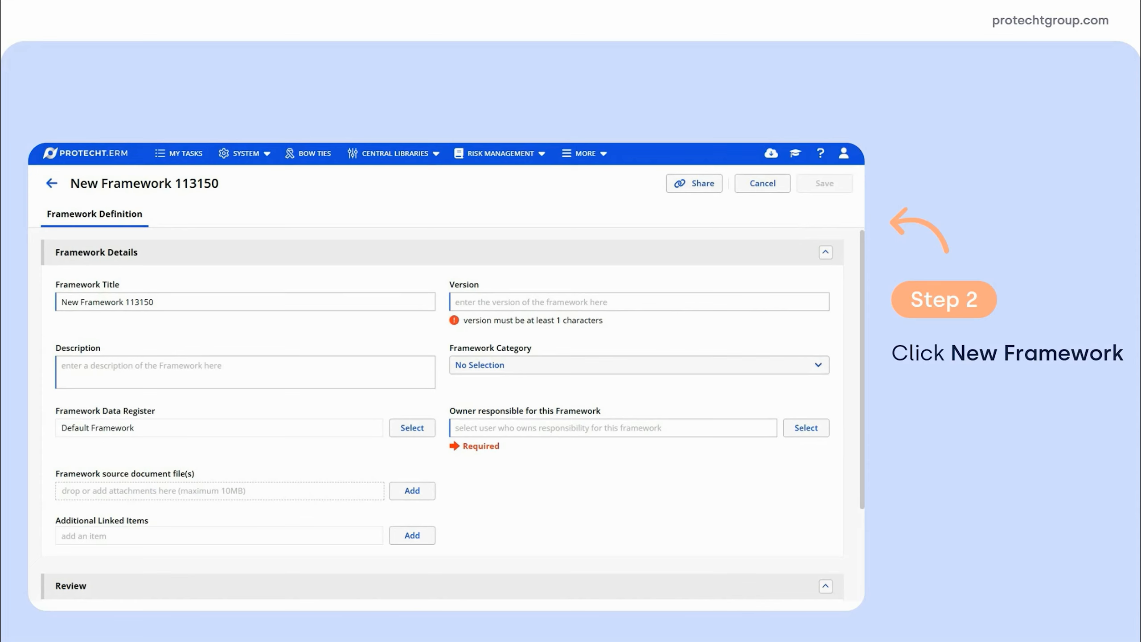
Title the framework "ISO 27001 - 2022", set its version to 3.1 and paste the ISO/IEC 27001 standard's summary as its description
{"action": "left_click", "coordinate": [157, 302]}
{"action": "left_click_drag", "start_coordinate": [157, 302], "coordinate": [53, 306]}
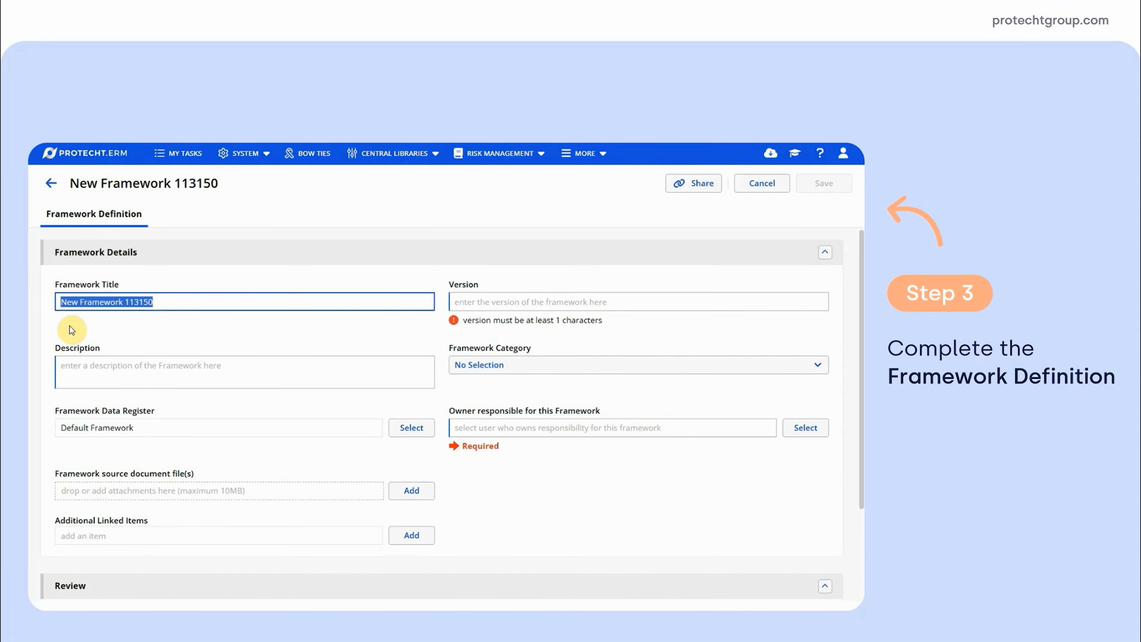
{"action": "type", "text": "ISO 27001 - 2022"}
{"action": "left_click", "coordinate": [500, 306]}
{"action": "type", "text": "3.1"}
{"action": "left_click", "coordinate": [317, 351]}
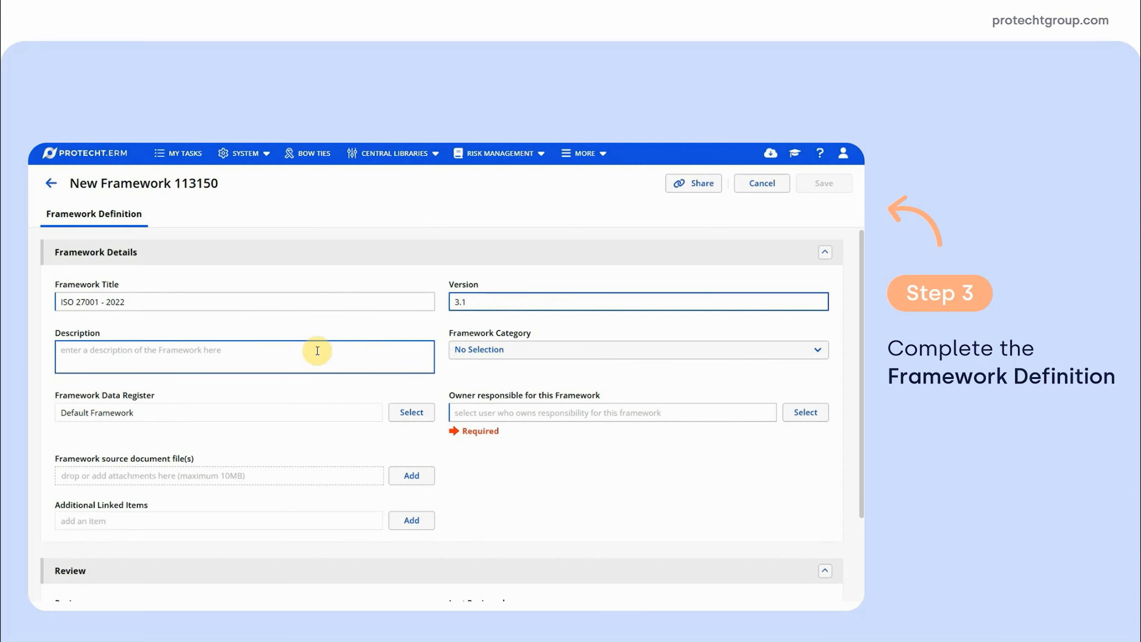
{"action": "type", "text": "The ISO/IEC 27001 standard provides companies of any size and from all sectors of activity with guidance for establishing, implementing, maintaining and continually improving an information security management system.  Conformity with ISO/IEC 27001 means that an organization or business has put in place a system to manage risks related to the security of data owned or handled by the company, and that this system respects all the best practices and principles enshrined in this International Standard."}
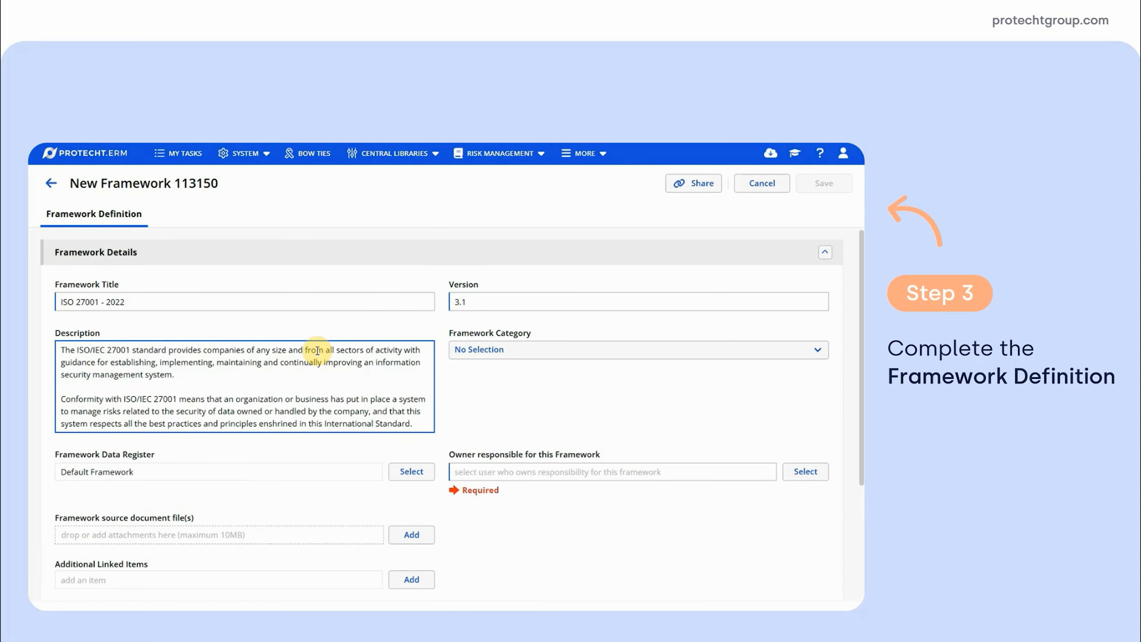
Set the framework category to Information Security and assign the user responsible as the framework's owner
{"action": "left_click", "coordinate": [808, 350]}
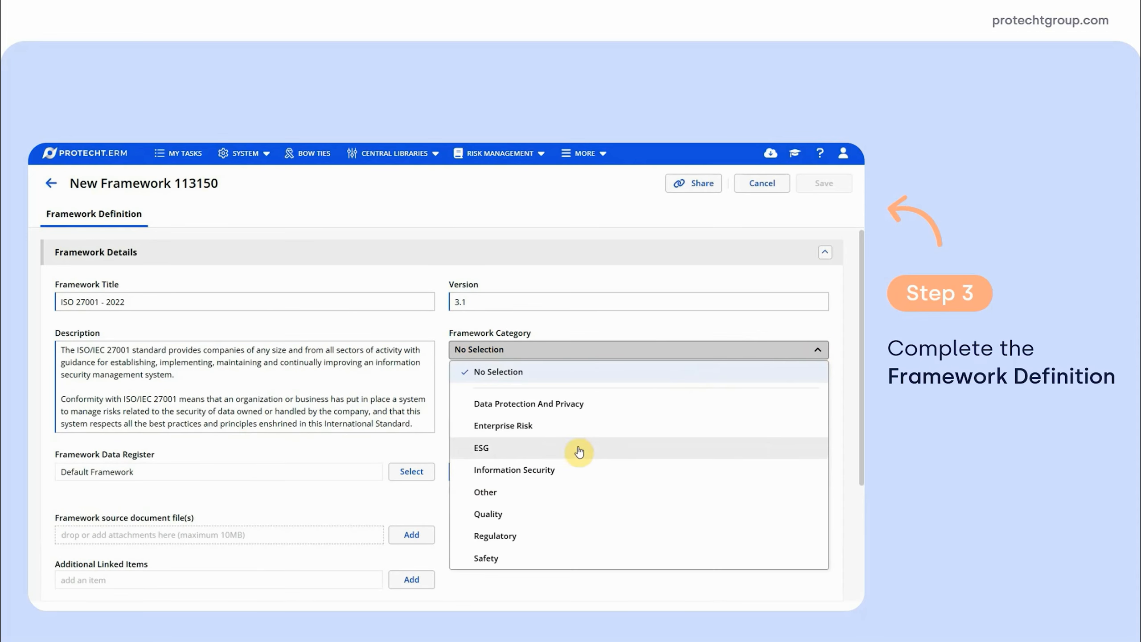
{"action": "left_click", "coordinate": [539, 469]}
{"action": "left_click", "coordinate": [489, 477]}
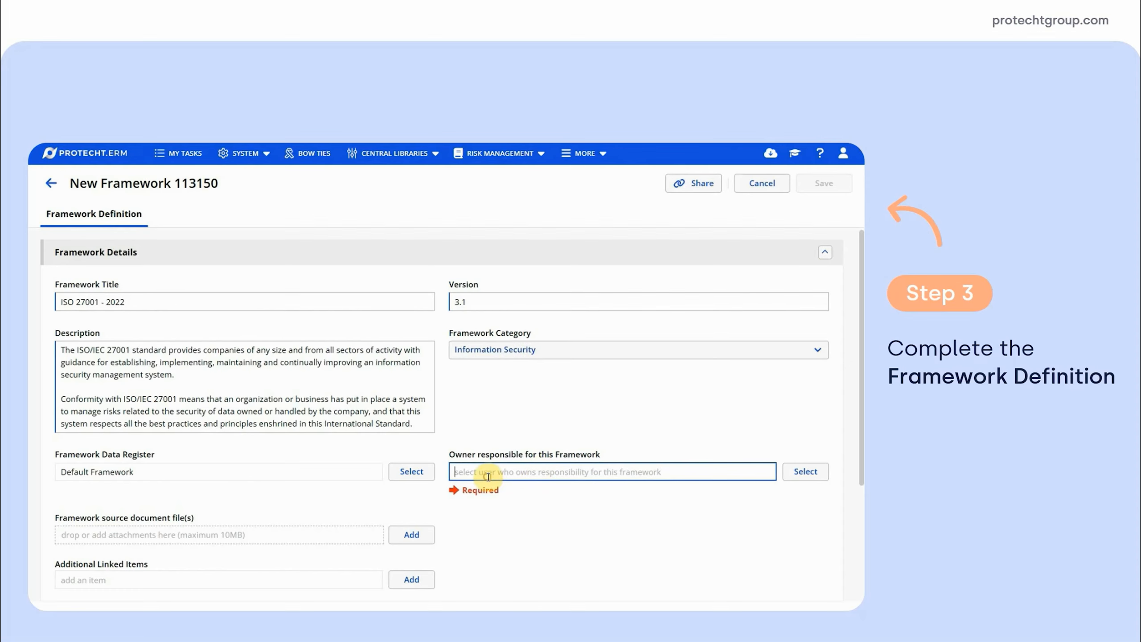
{"action": "type", "text": "call"}
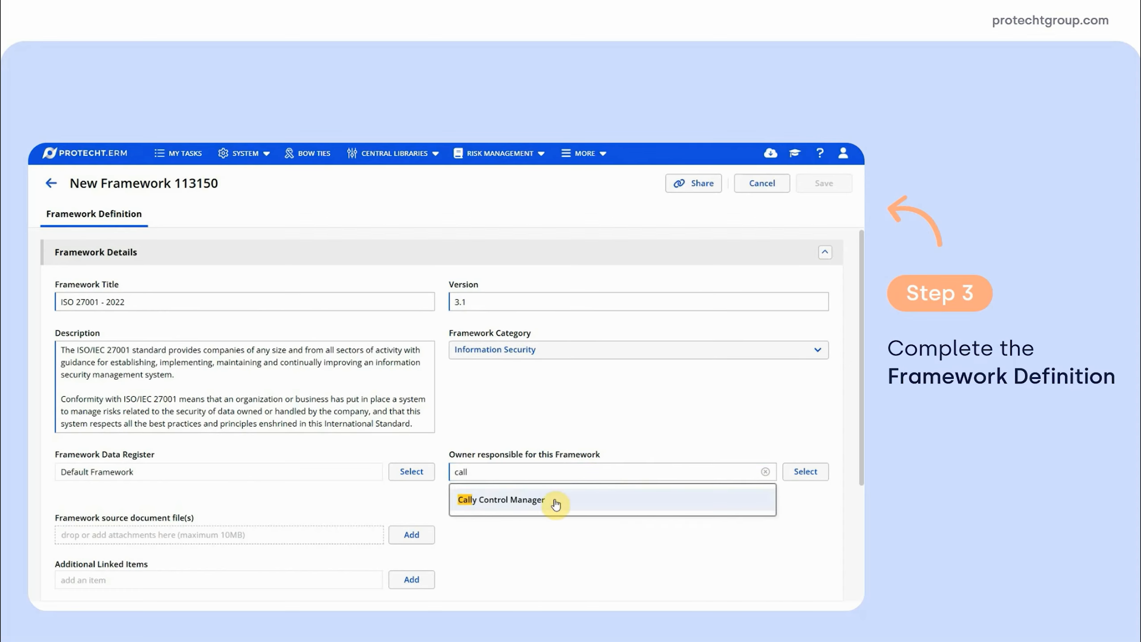
{"action": "left_click", "coordinate": [522, 500]}
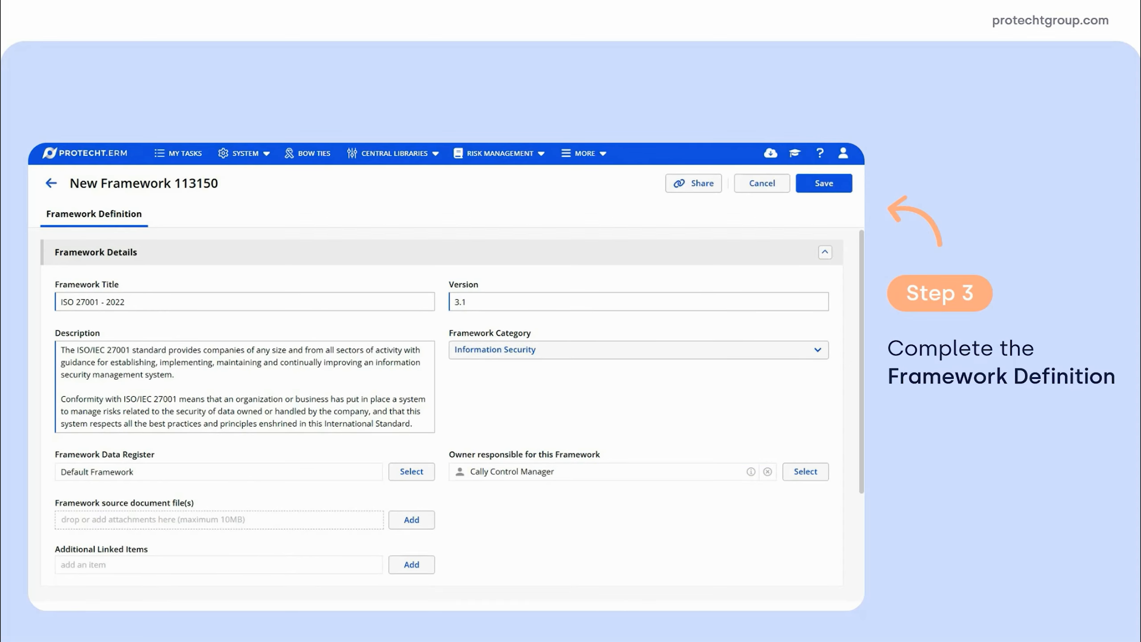
Choose ISO 27001 2022 as the framework data register
{"action": "left_click", "coordinate": [412, 472]}
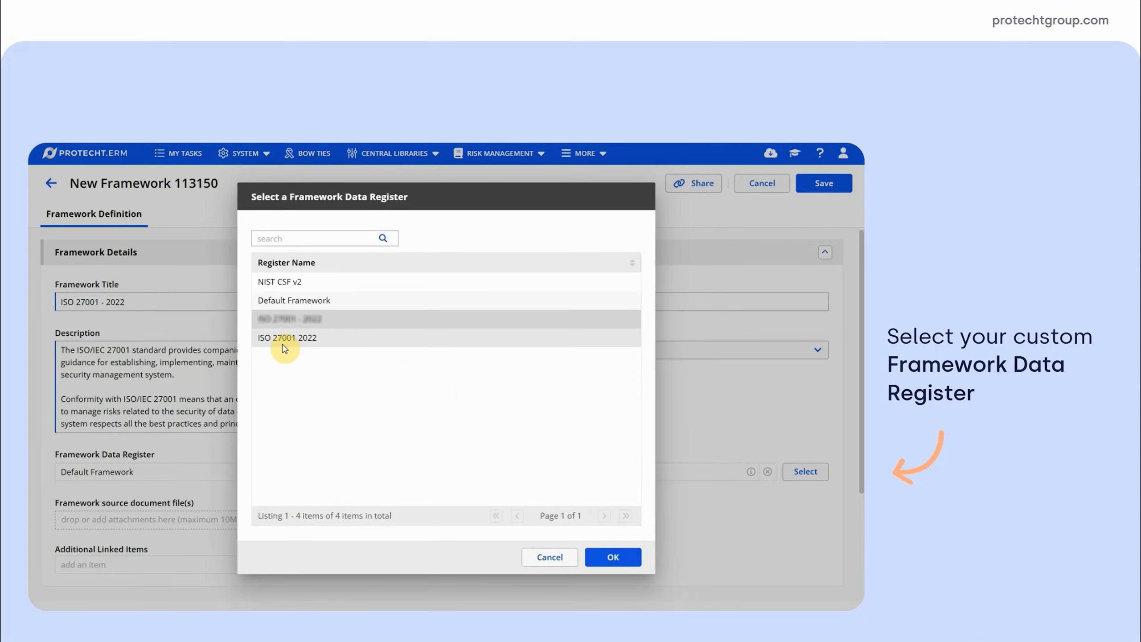
{"action": "left_click", "coordinate": [281, 338]}
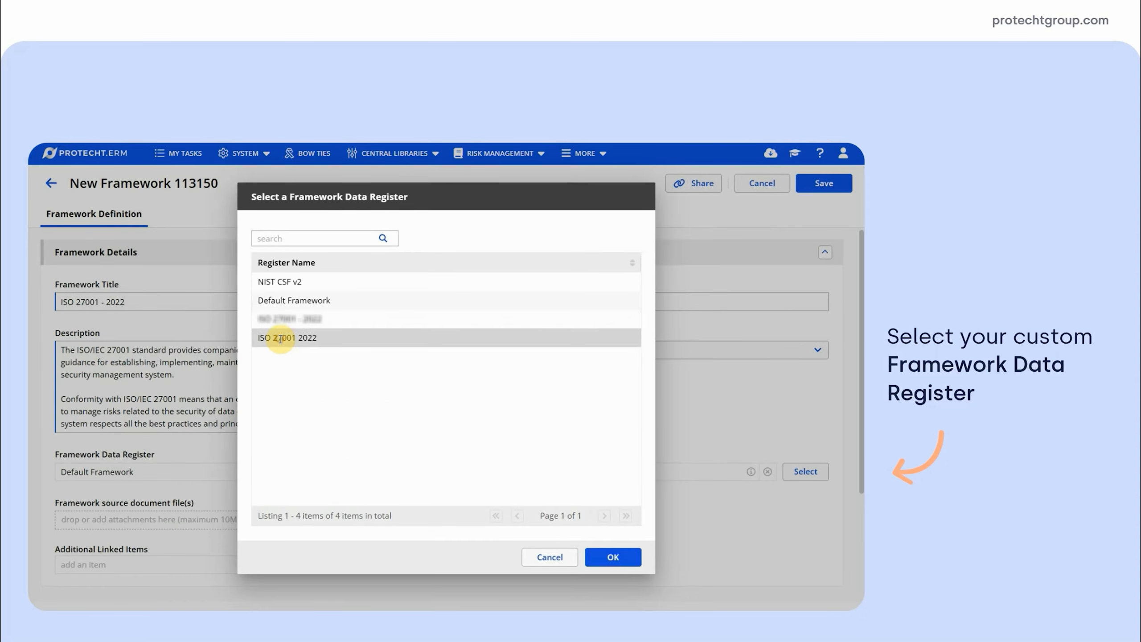
{"action": "left_click", "coordinate": [614, 557]}
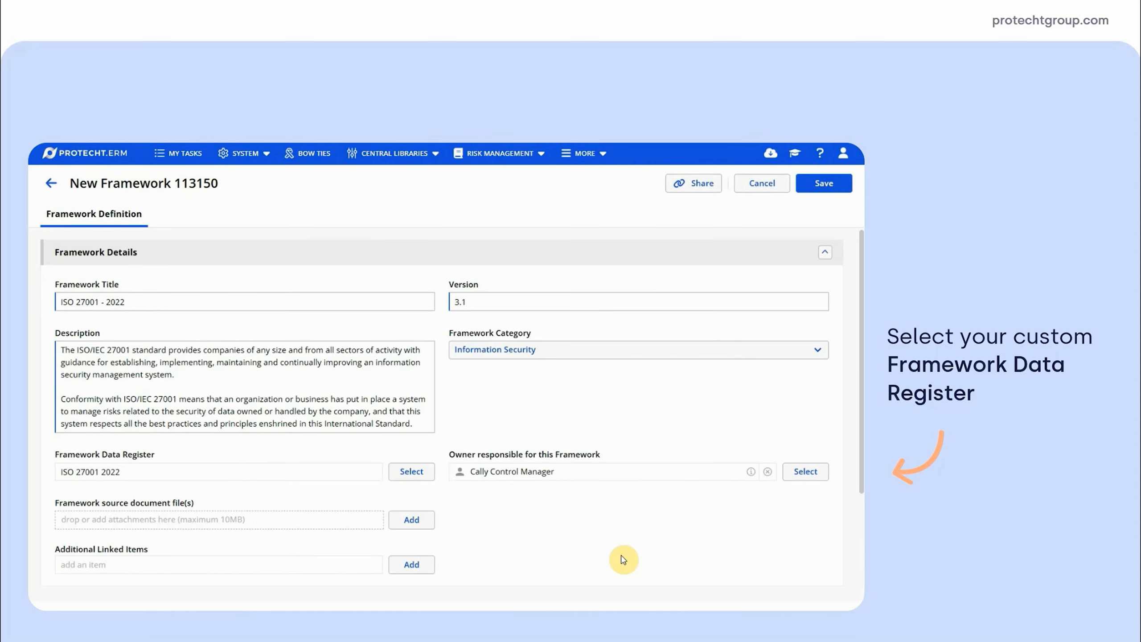
Add the Controls and Policies registers as the framework's additional linked items
{"action": "left_click", "coordinate": [413, 567]}
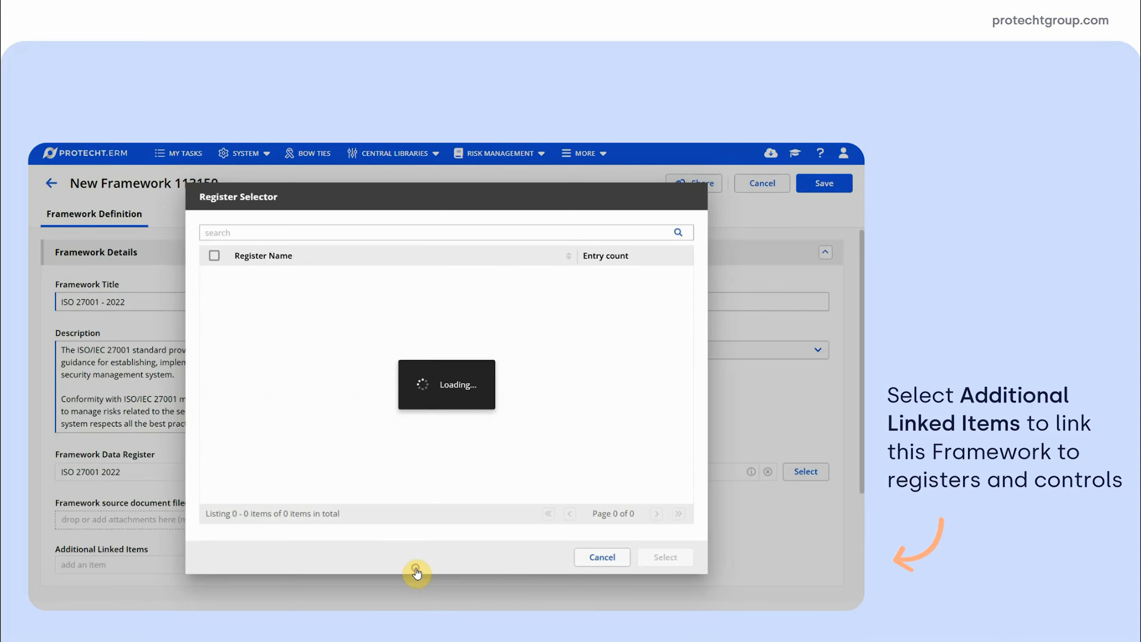
{"action": "left_click", "coordinate": [247, 232]}
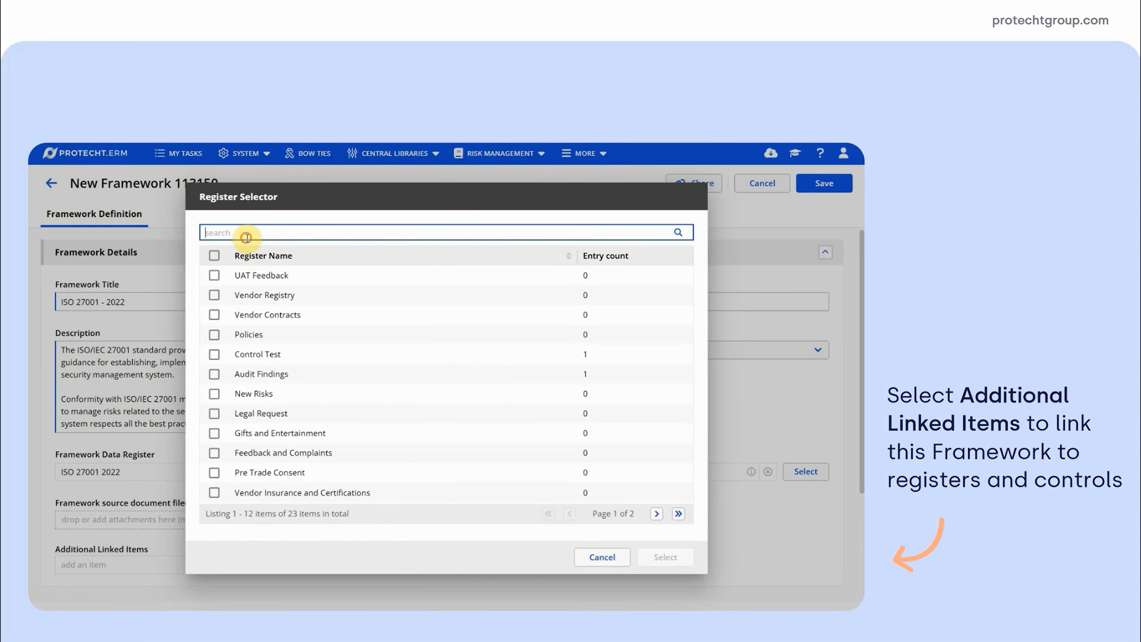
{"action": "type", "text": "controls"}
{"action": "left_click", "coordinate": [215, 295]}
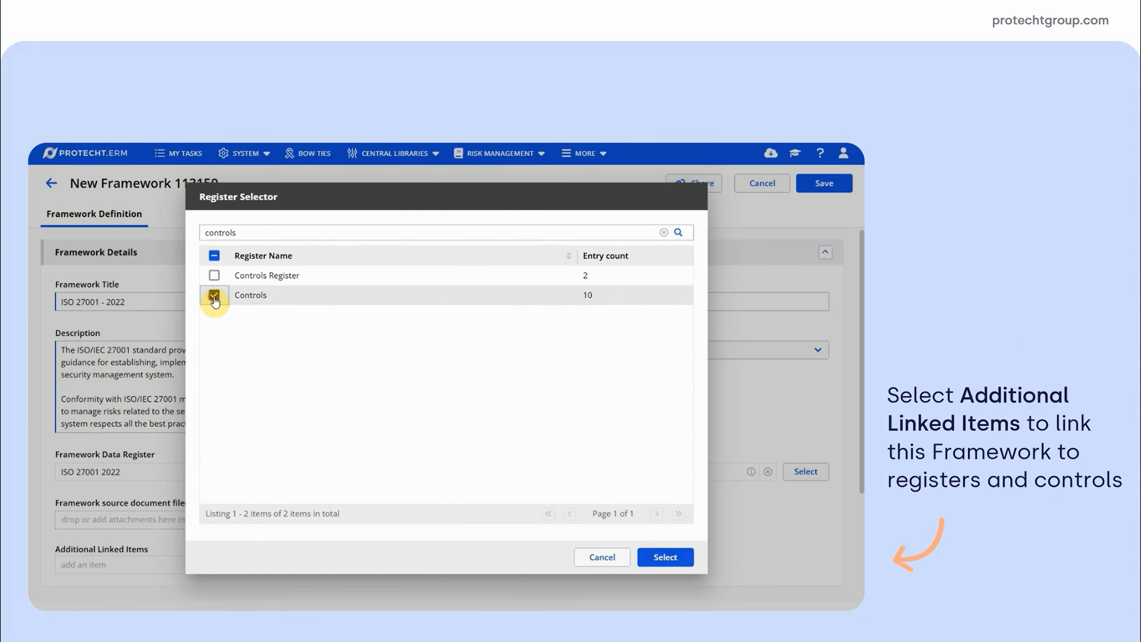
{"action": "left_click", "coordinate": [664, 232]}
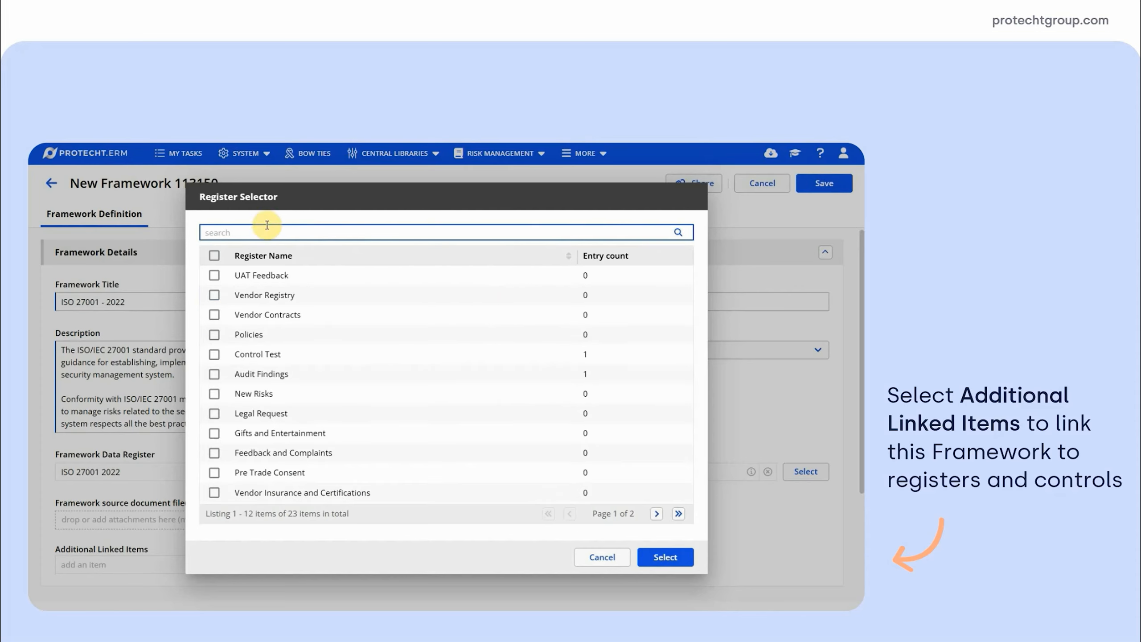
{"action": "type", "text": "policies"}
{"action": "left_click", "coordinate": [214, 278]}
{"action": "left_click", "coordinate": [663, 231]}
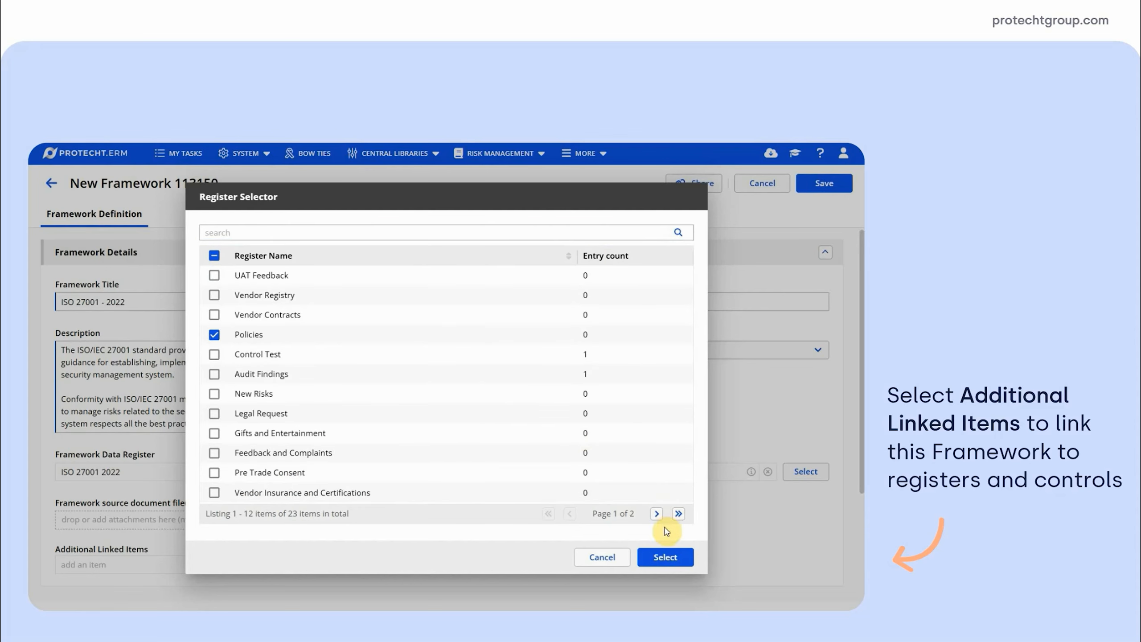
{"action": "left_click", "coordinate": [663, 557]}
Fill in the framework's review details and save the framework
{"action": "scroll", "coordinate": [858, 428], "scroll_direction": "down", "scroll_amount": 5}
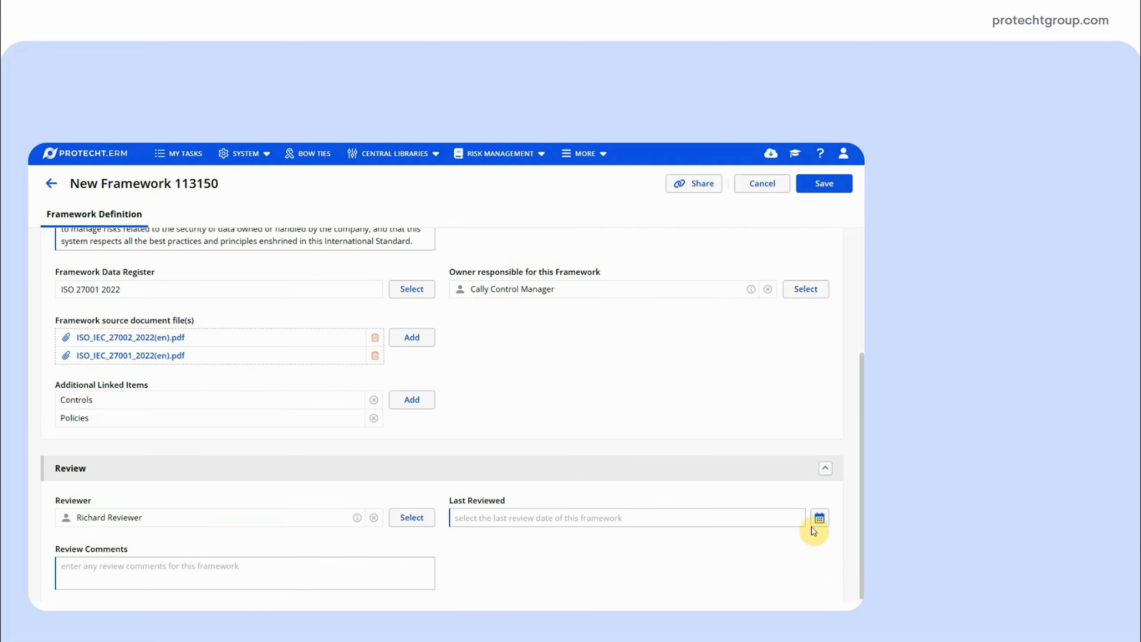
{"action": "left_click", "coordinate": [819, 518]}
{"action": "left_click", "coordinate": [762, 338]}
{"action": "left_click", "coordinate": [815, 197]}
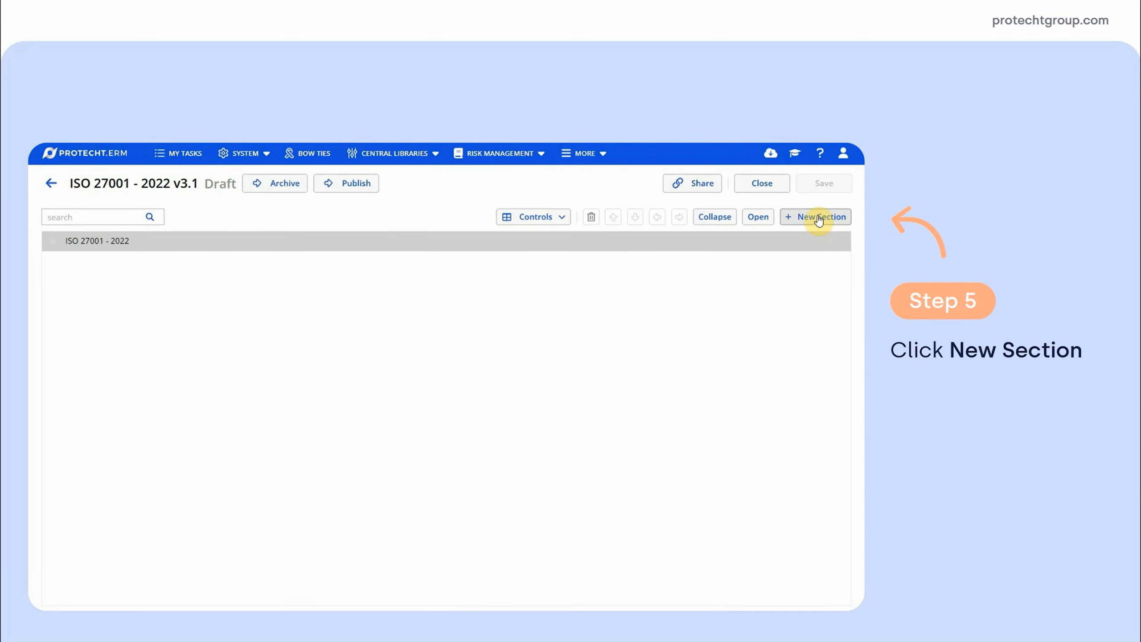
Add a new section with the control title "Clauses" under ISO 27001 - 2022 and save it
{"action": "left_click", "coordinate": [818, 220]}
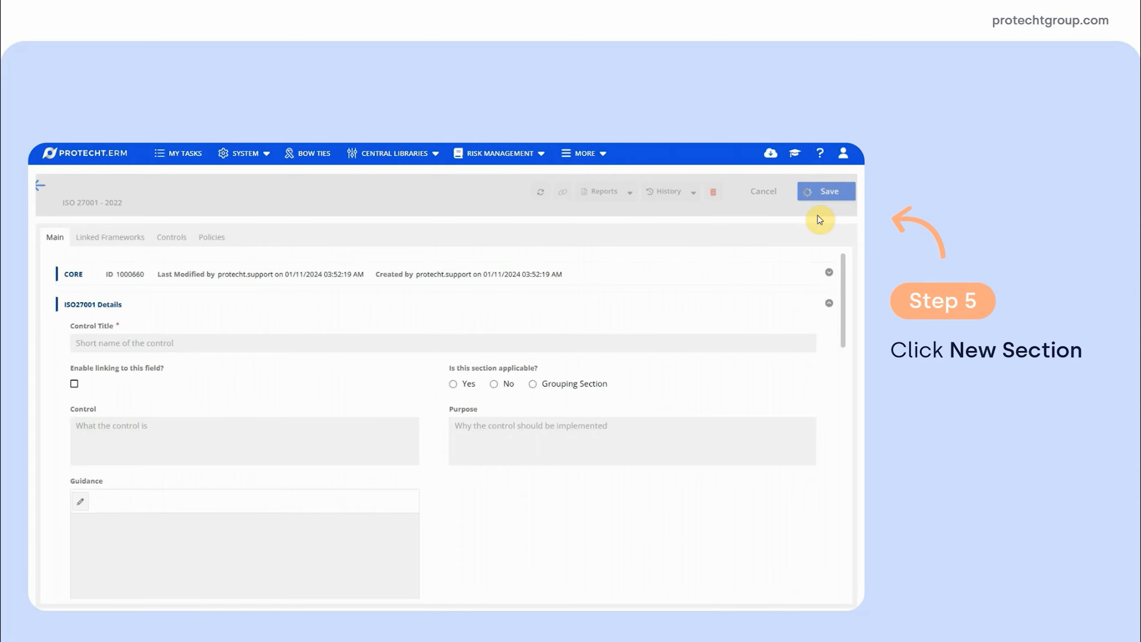
{"action": "left_click", "coordinate": [171, 340]}
{"action": "type", "text": "Clauses"}
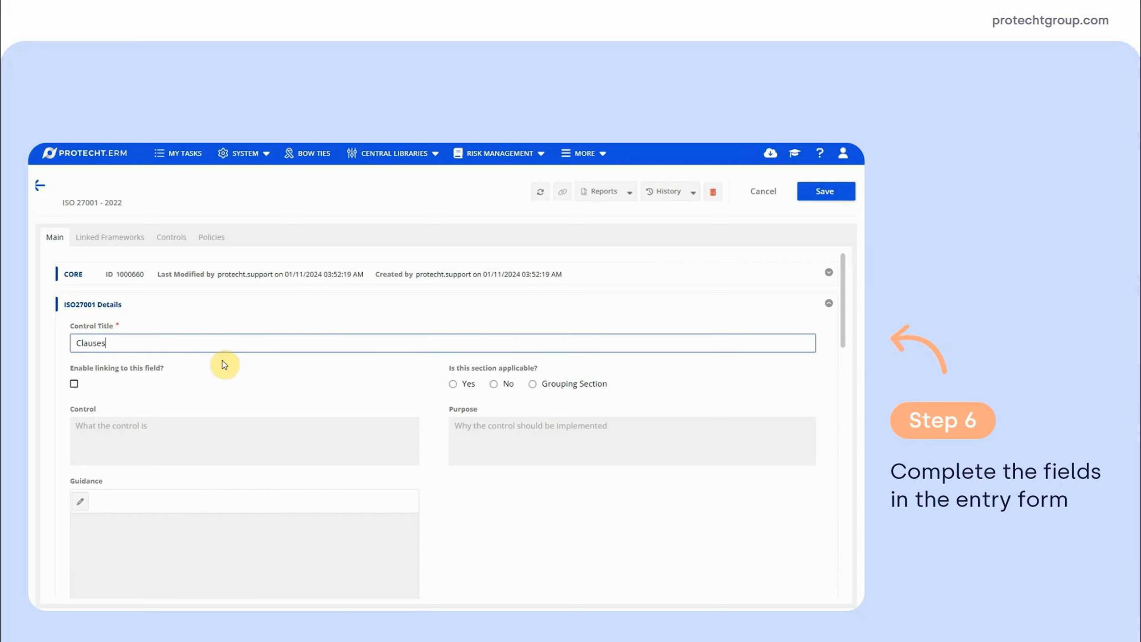
{"action": "left_click", "coordinate": [817, 193]}
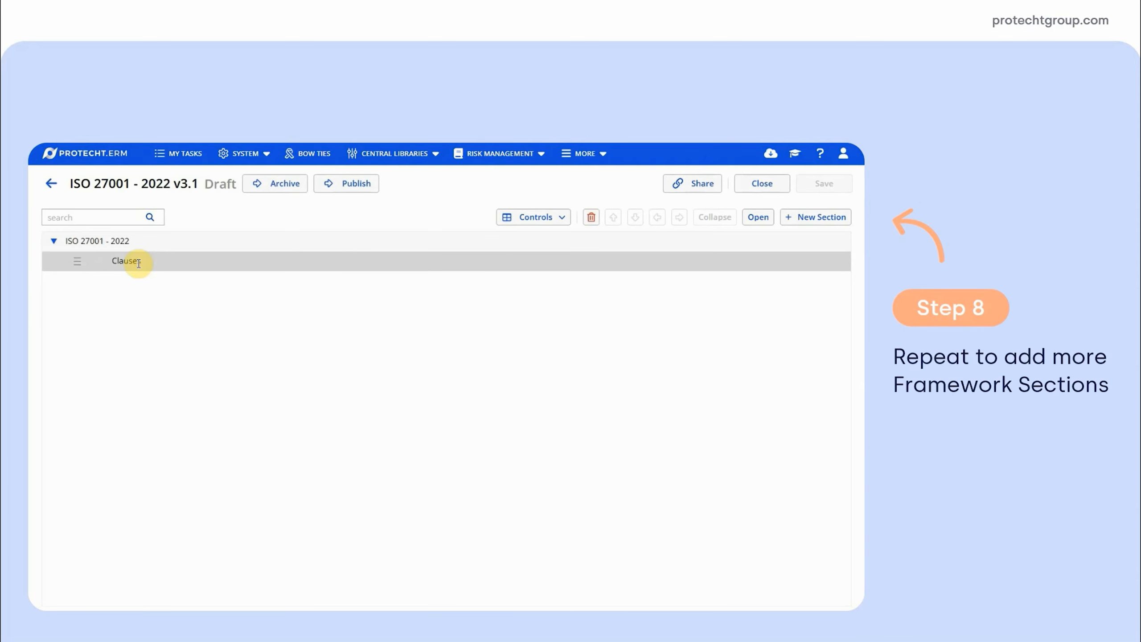
Add and save the section "4 Context of the organization" under Clauses, and expand Clauses to show it
{"action": "left_click", "coordinate": [815, 216]}
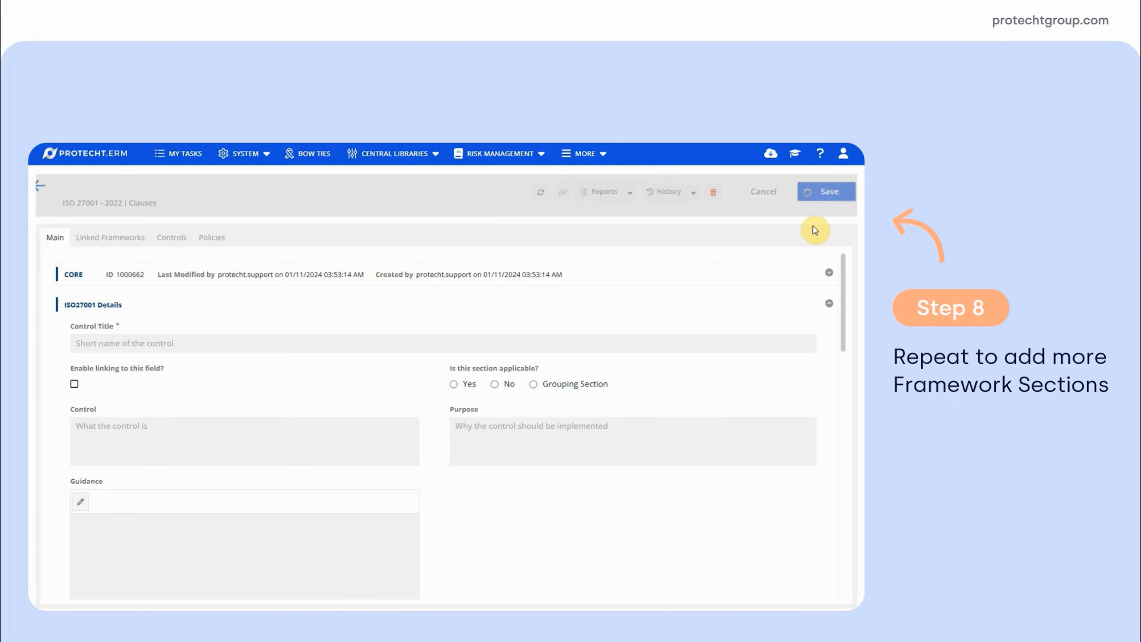
{"action": "left_click", "coordinate": [124, 342]}
{"action": "type", "text": "4 Context of the organization"}
{"action": "left_click", "coordinate": [825, 192]}
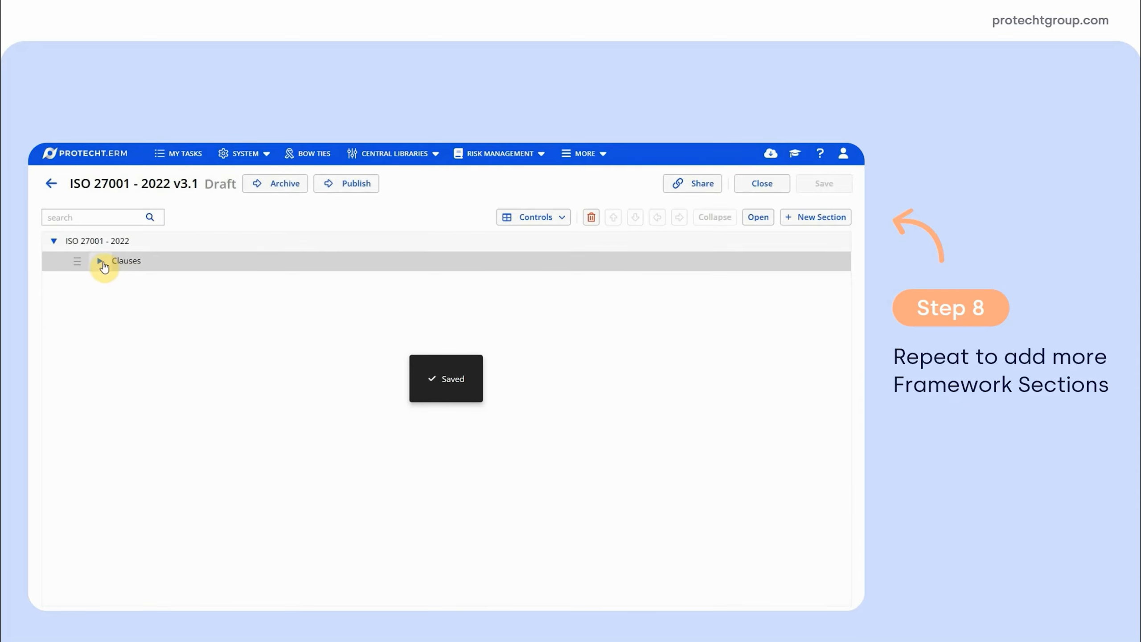
{"action": "left_click", "coordinate": [102, 261]}
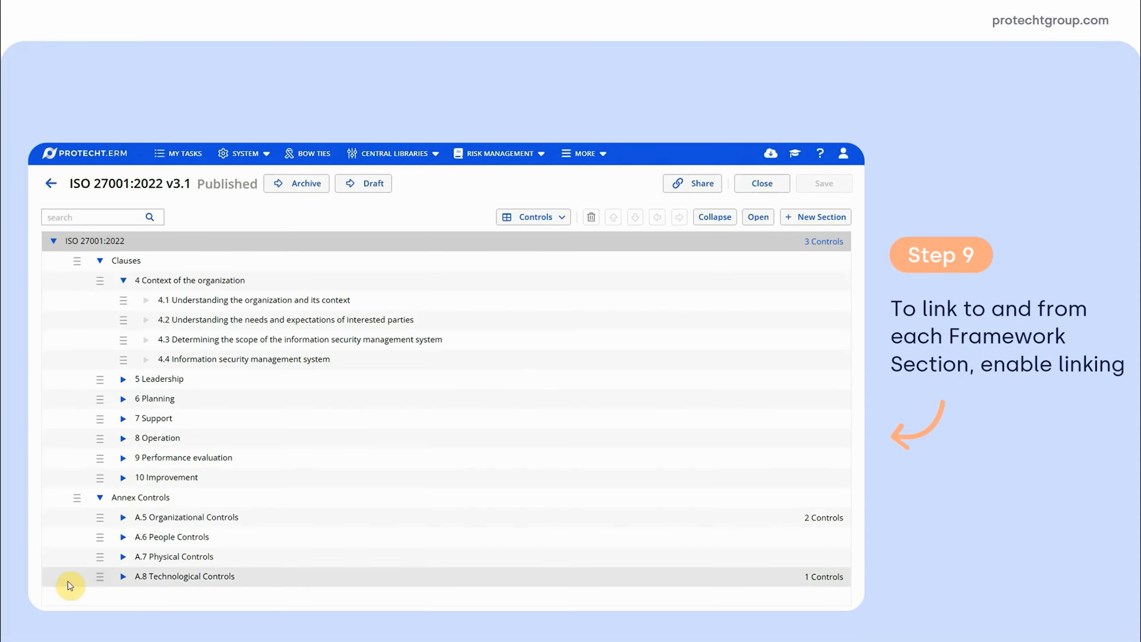
Open the A.5.15 Access Control section under A.5 Organizational Controls in the published ISO 27001:2022 framework
{"action": "left_click", "coordinate": [122, 517]}
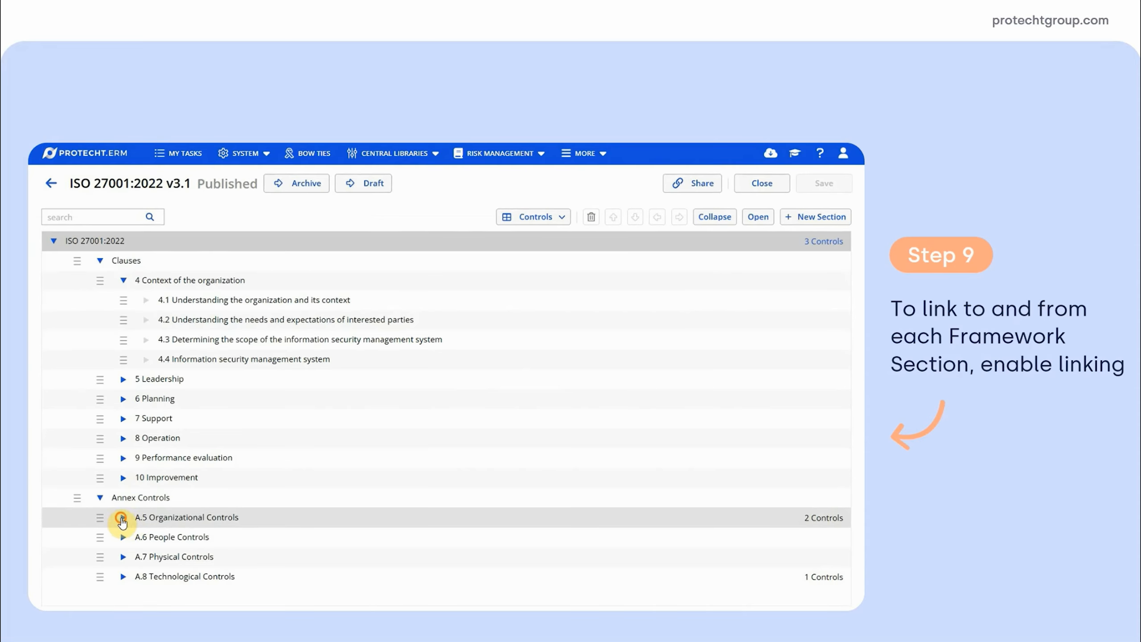
{"action": "scroll", "coordinate": [179, 526], "scroll_direction": "down", "scroll_amount": 2}
{"action": "scroll", "coordinate": [182, 528], "scroll_direction": "down", "scroll_amount": 4}
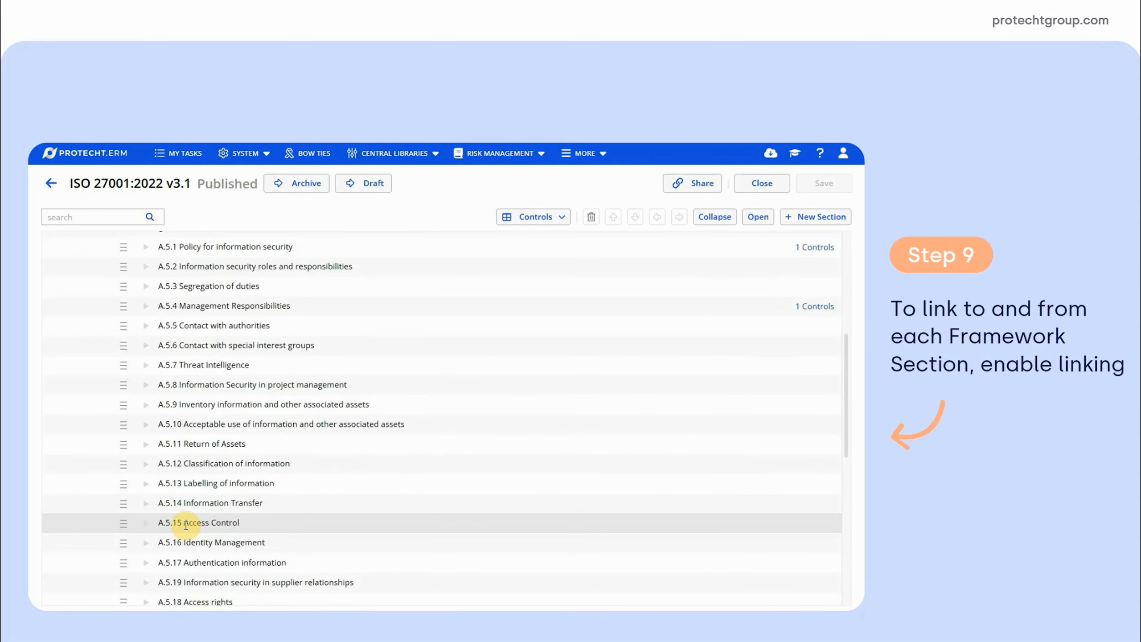
{"action": "double_click", "coordinate": [186, 525]}
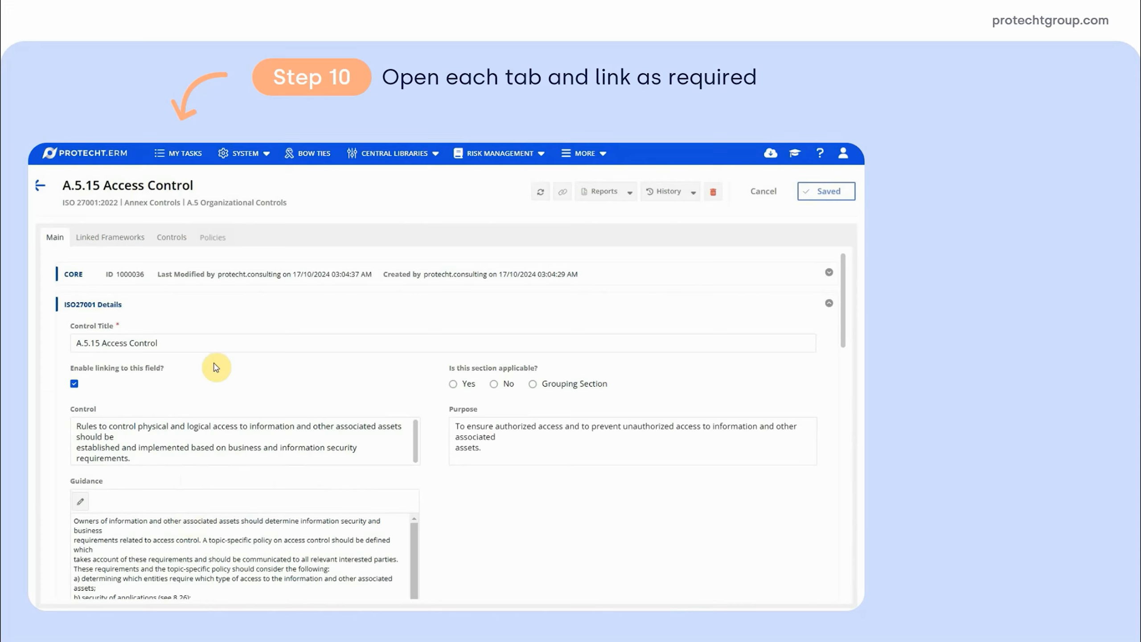
Search the controls by Control Name for "access" and link the active control to A.5.15 Access Control
{"action": "left_click", "coordinate": [174, 243]}
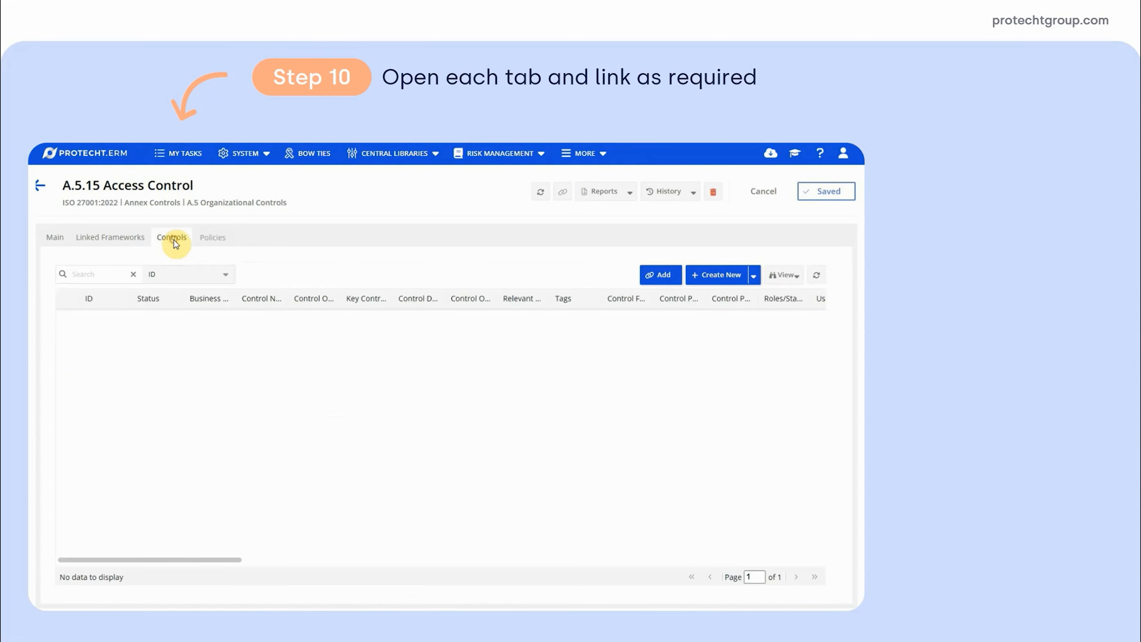
{"action": "left_click", "coordinate": [664, 284]}
{"action": "left_click", "coordinate": [209, 193]}
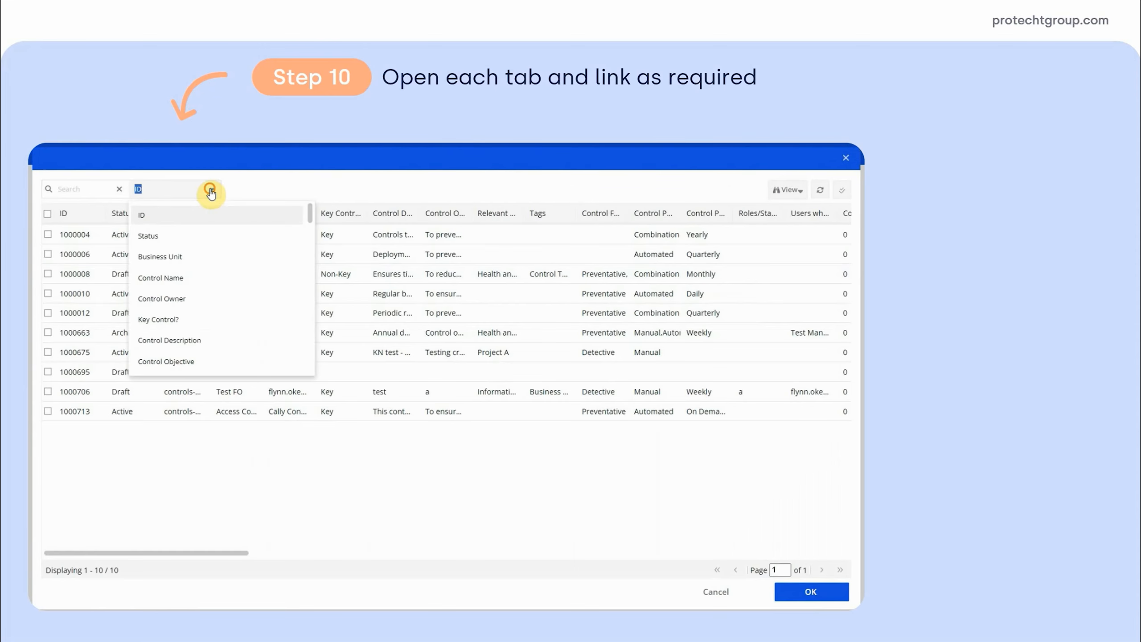
{"action": "left_click", "coordinate": [160, 277]}
{"action": "left_click", "coordinate": [86, 190]}
{"action": "type", "text": "access"}
{"action": "key", "text": "Return"}
{"action": "left_click", "coordinate": [99, 259]}
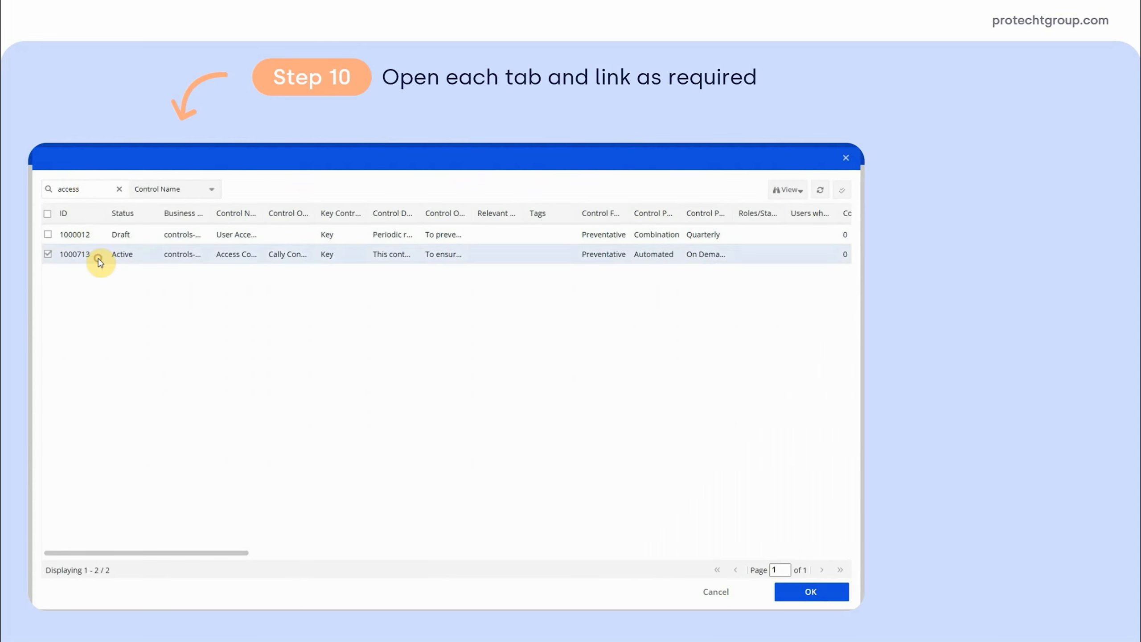
{"action": "left_click", "coordinate": [812, 593]}
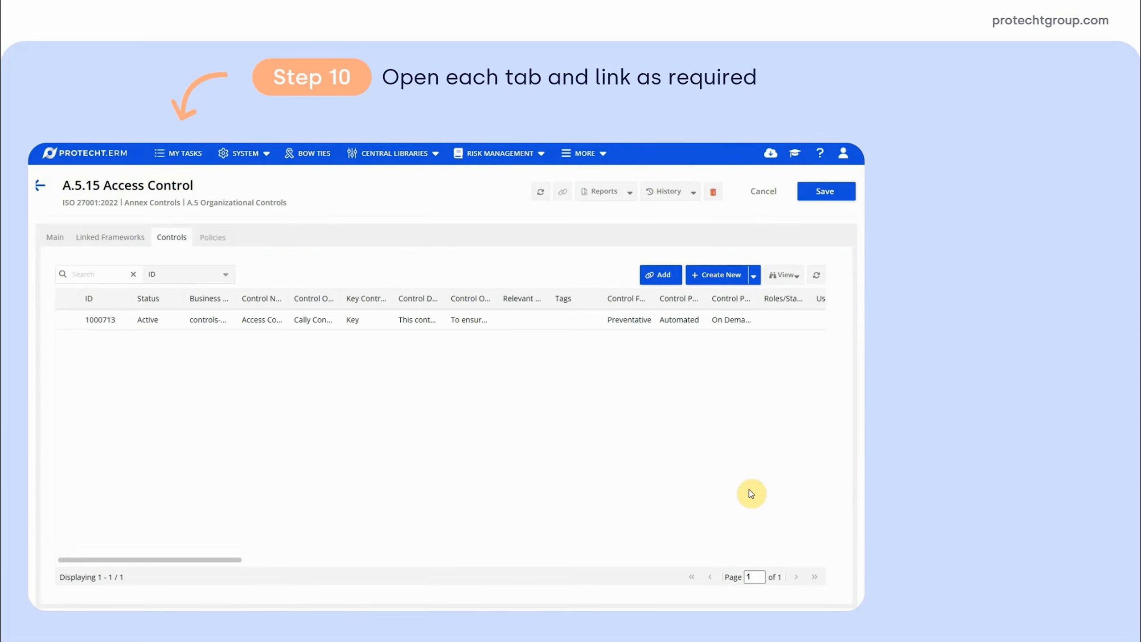
Search the policies by Policy Name for "access", link the draft policy to A.5.15 Access Control, and save the section
{"action": "left_click", "coordinate": [212, 237]}
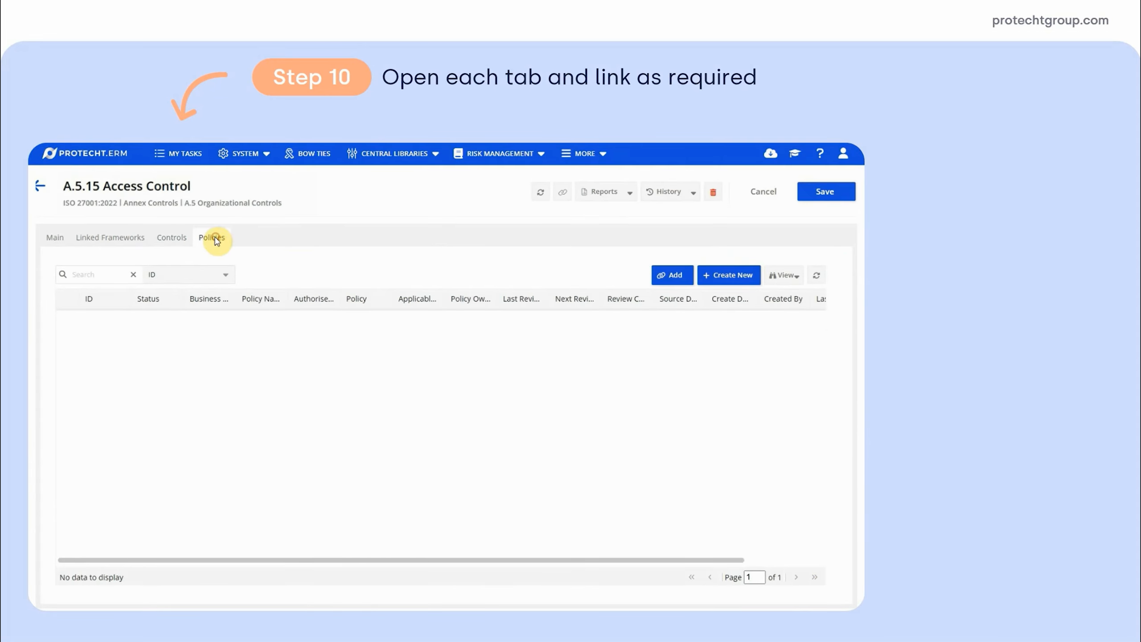
{"action": "left_click", "coordinate": [649, 284]}
{"action": "left_click", "coordinate": [245, 235]}
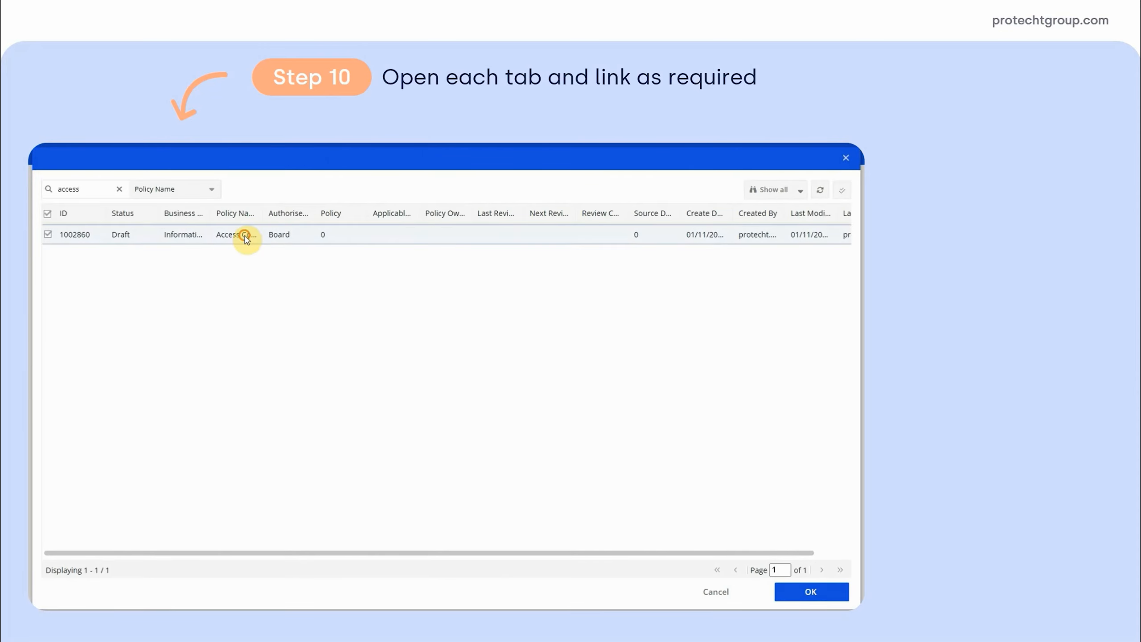
{"action": "left_click", "coordinate": [835, 593]}
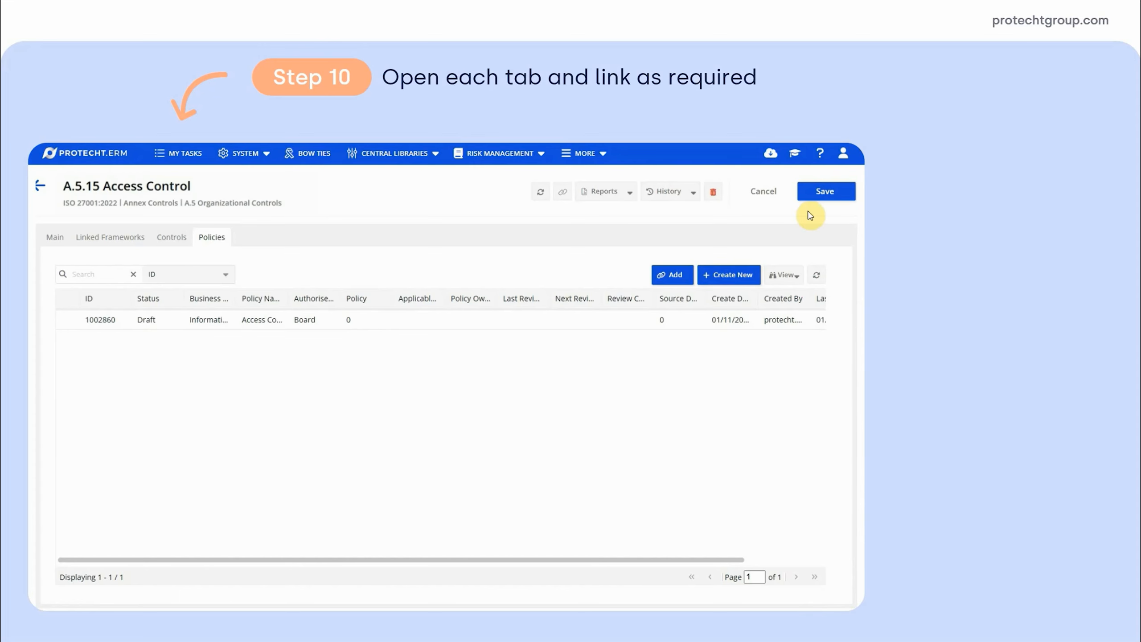
{"action": "left_click", "coordinate": [820, 191]}
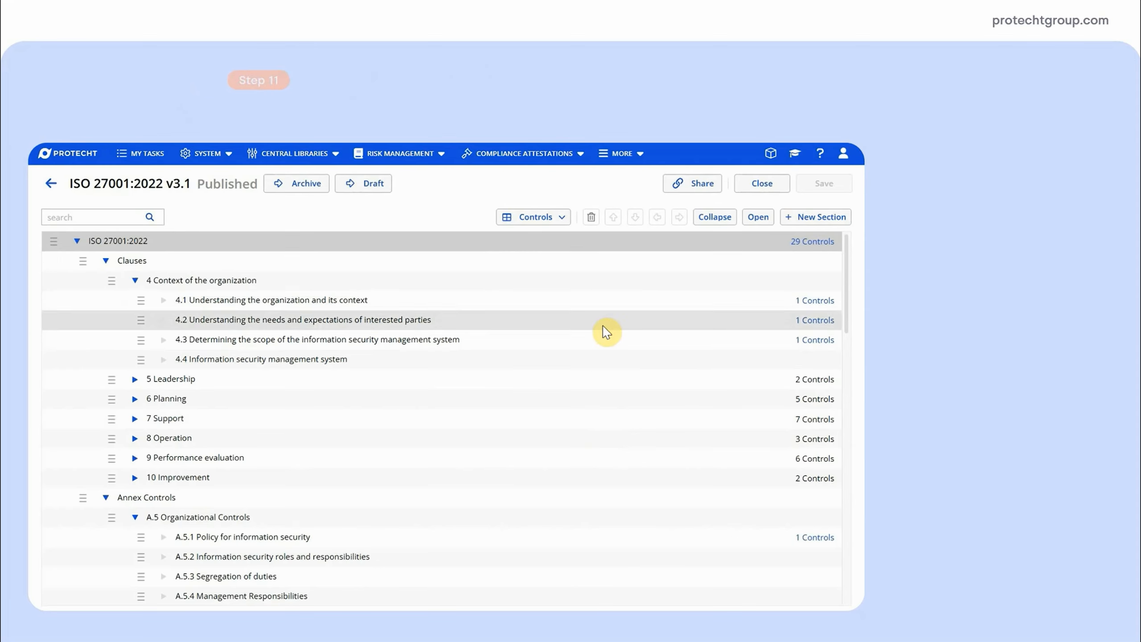
Move section 4.1 below 4.4 within 4 Context of the organization, return it above 4.2, and save the hierarchy
{"action": "left_click", "coordinate": [606, 302]}
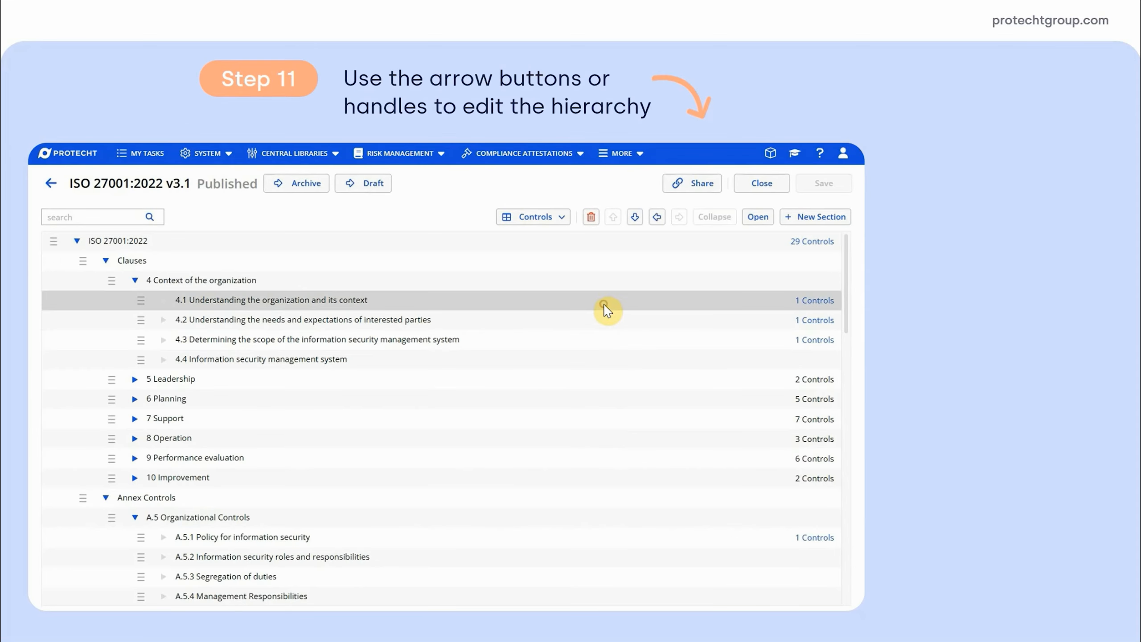
{"action": "left_click", "coordinate": [634, 218]}
{"action": "left_click", "coordinate": [613, 220]}
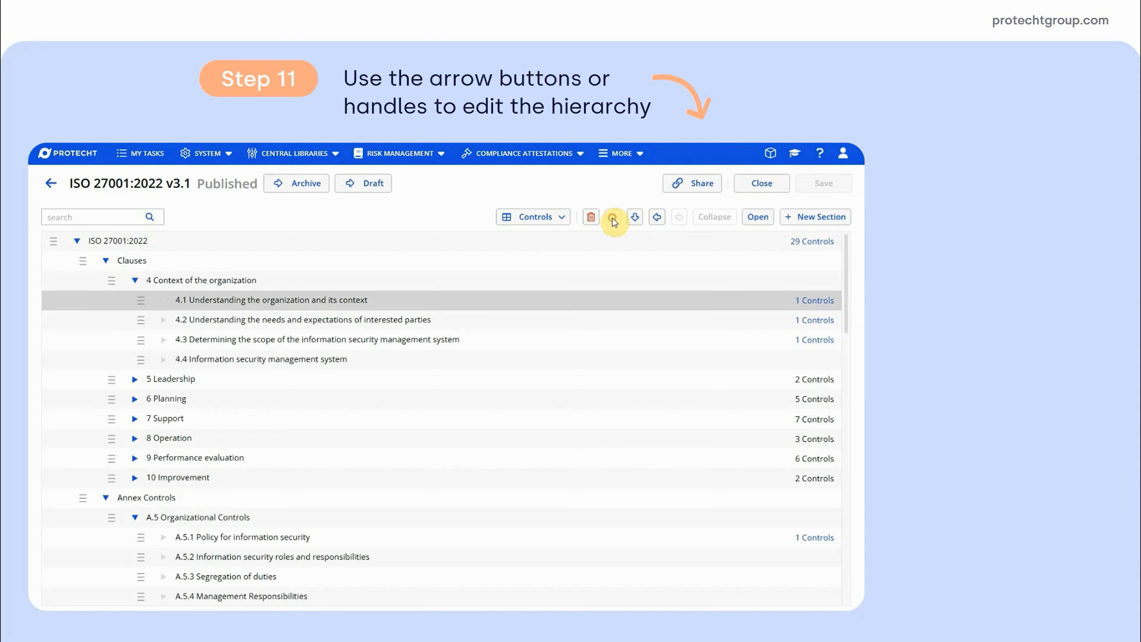
{"action": "left_click", "coordinate": [634, 219]}
{"action": "left_click", "coordinate": [634, 218]}
{"action": "left_click", "coordinate": [634, 218]}
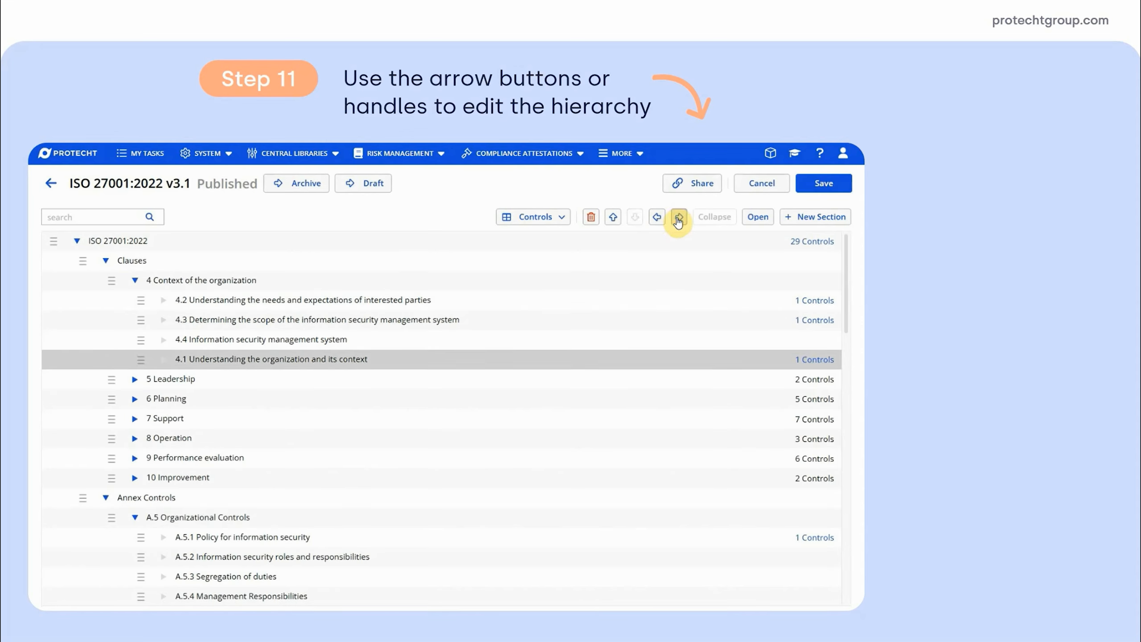
{"action": "left_click_drag", "start_coordinate": [135, 362], "coordinate": [155, 299]}
{"action": "left_click", "coordinate": [822, 188]}
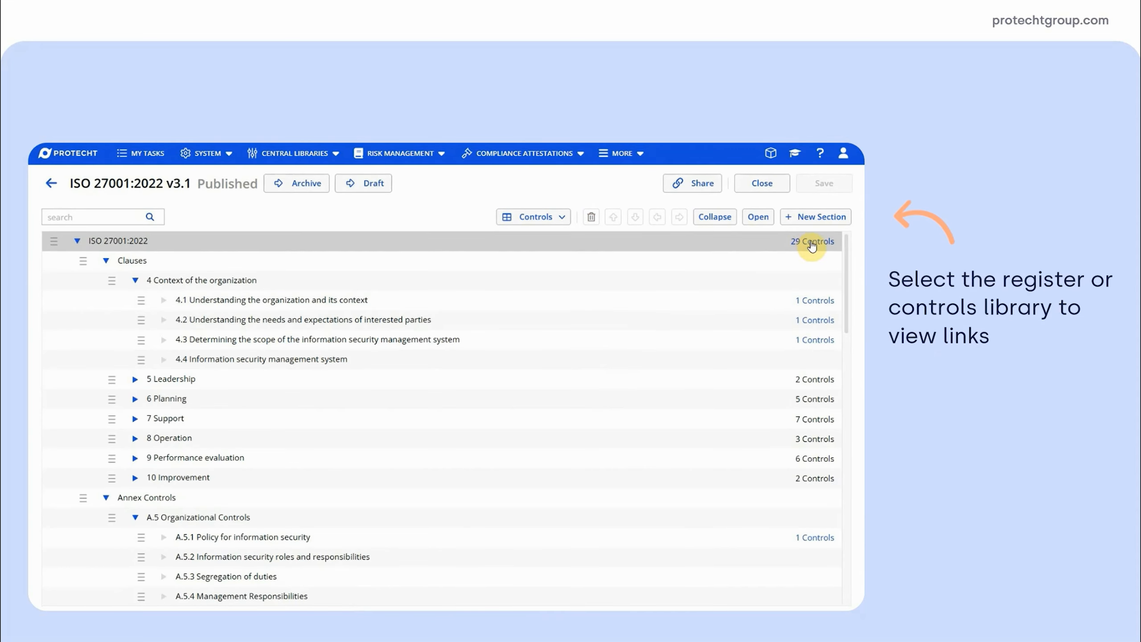
Open the choice of register or library whose links the ISO 27001:2022 hierarchy displays
{"action": "mouse_move", "coordinate": [846, 248]}
{"action": "left_mouse_down"}
{"action": "mouse_move", "coordinate": [861, 333]}
{"action": "mouse_move", "coordinate": [862, 246]}
{"action": "left_mouse_up"}
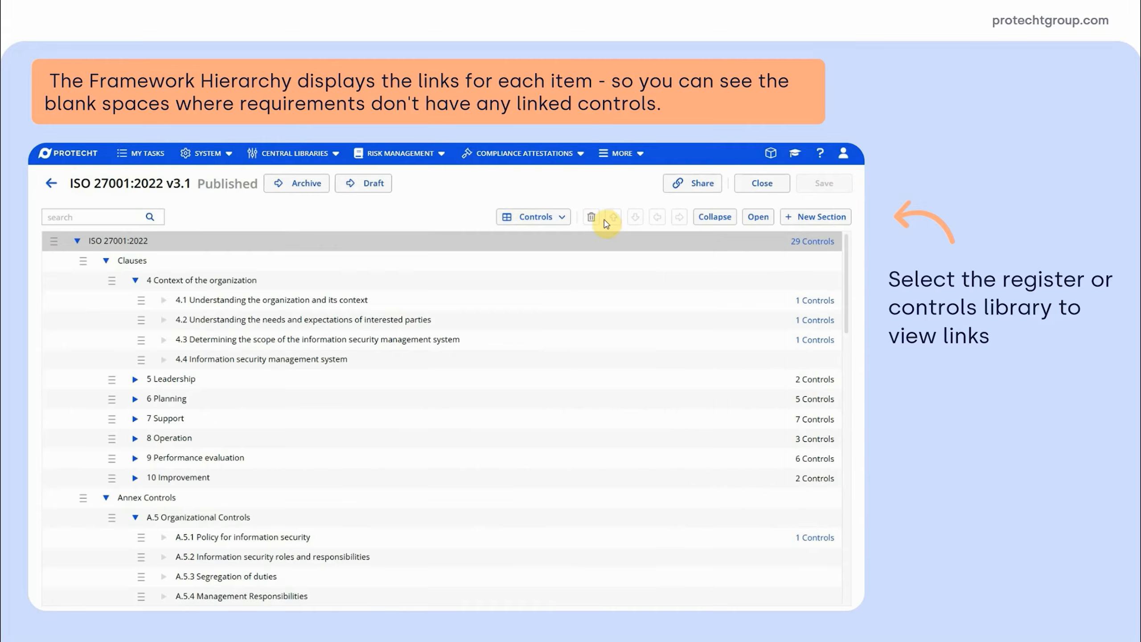
{"action": "left_click", "coordinate": [563, 217]}
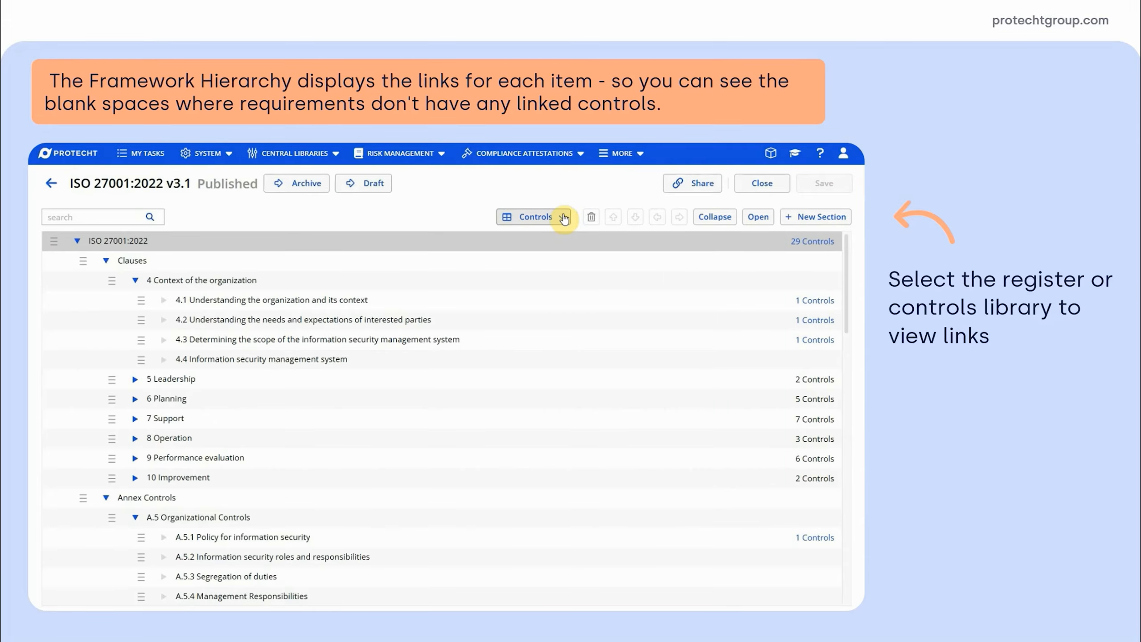